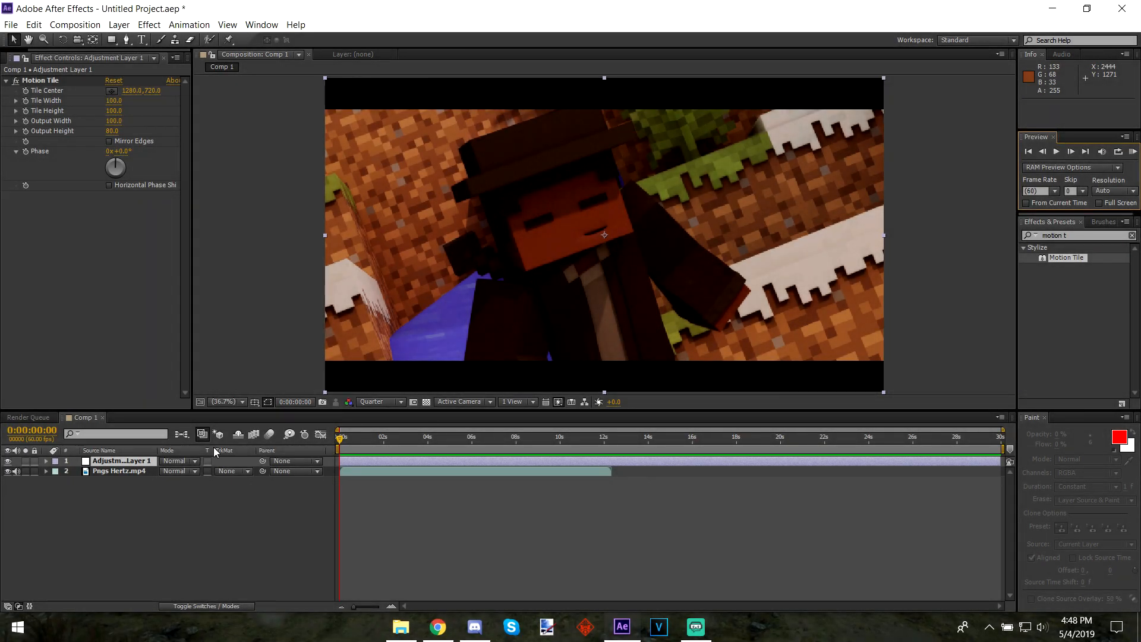
Toggle the adjustment layer's visibility off and on, and set the current time to 0:00:08:33.
left_click(119, 471)
left_click(117, 461)
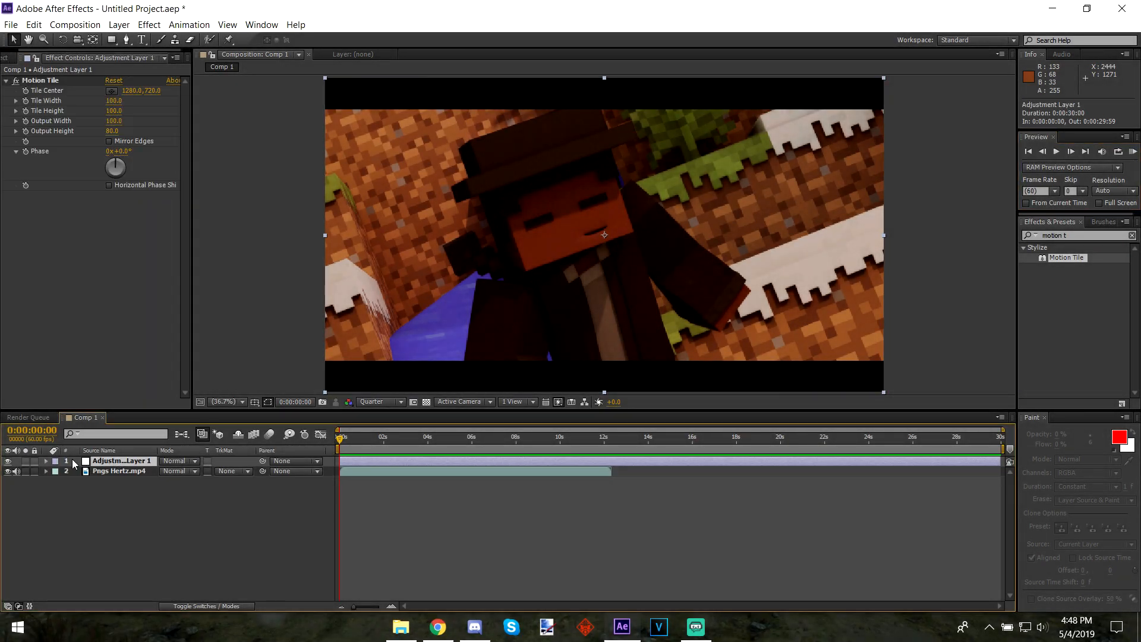
left_click(7, 462)
left_click(8, 462)
left_click_drag(341, 444, 528, 441)
Create a new adjustment layer and rename it "enderpearl effect".
right_click(143, 533)
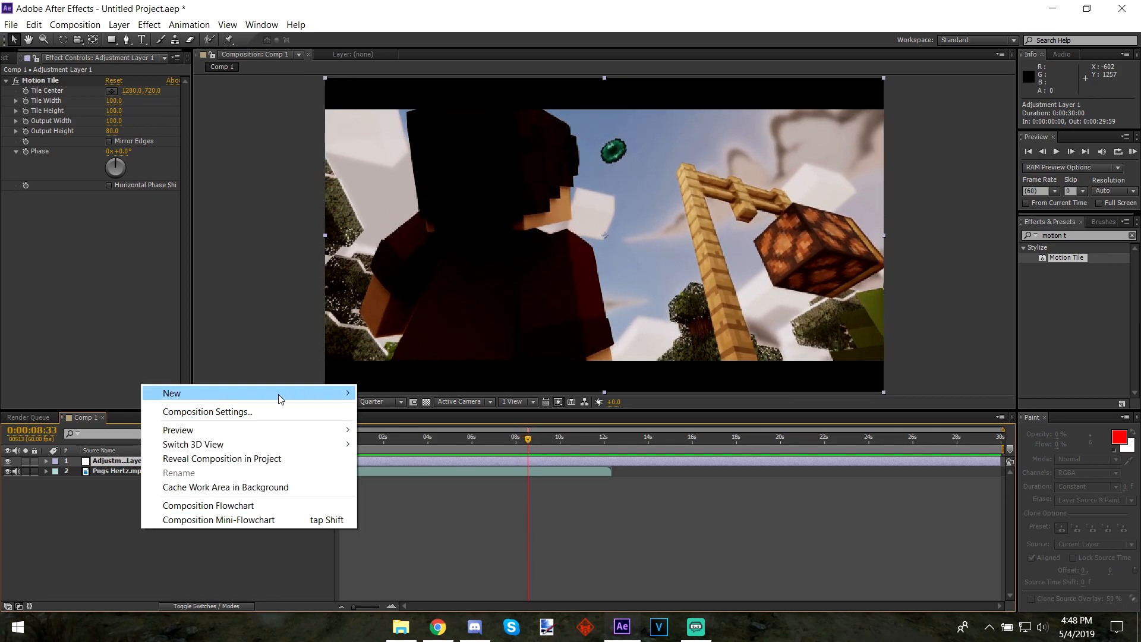
mouse_move(348, 393)
left_click(424, 501)
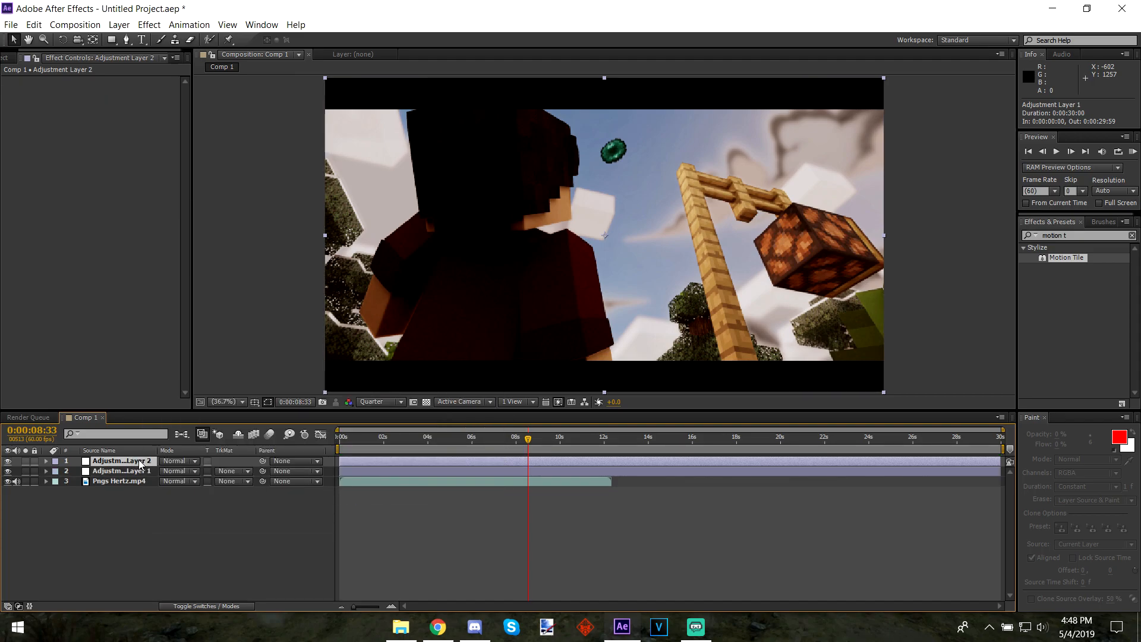
key("Return")
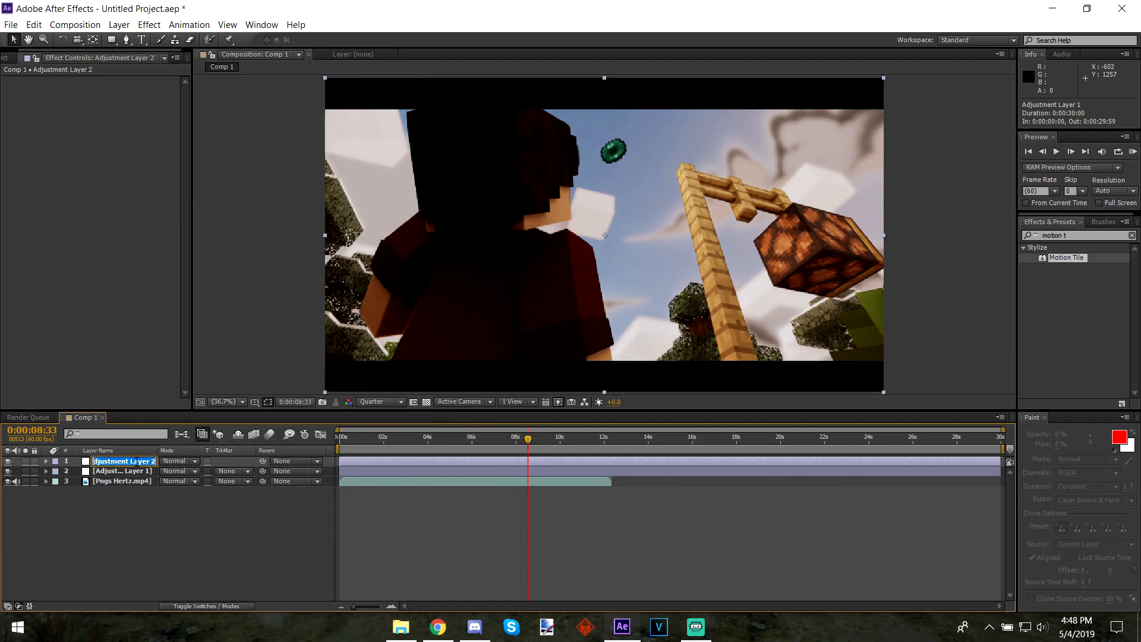
type("e")
key("Return")
Search the effects library for "optical".
left_click_drag(1096, 236, 1026, 240)
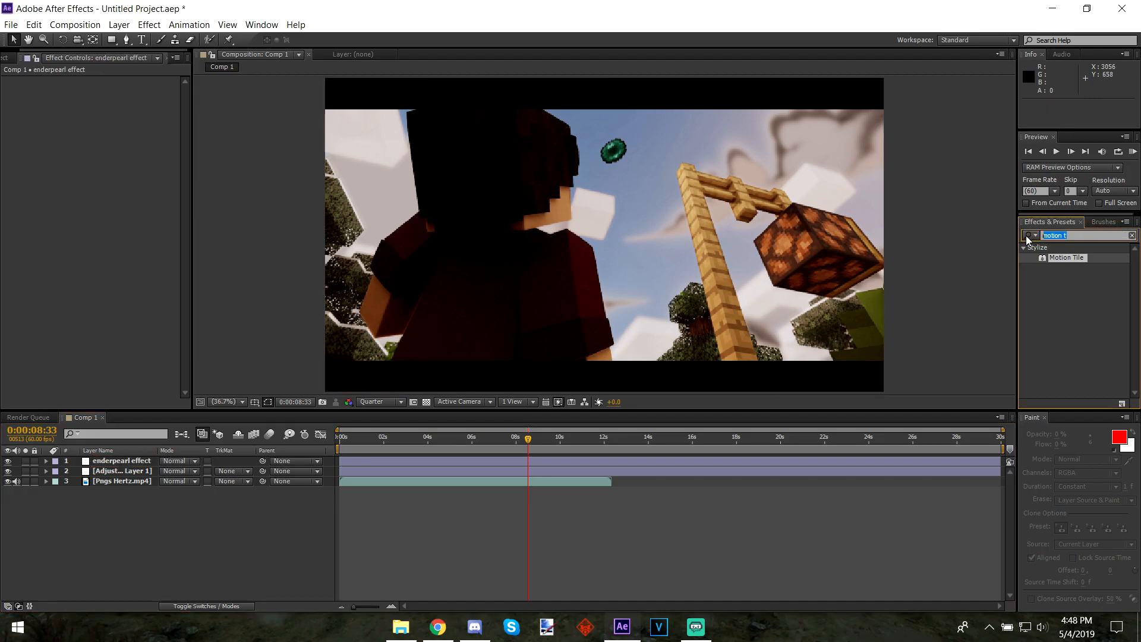
key("BackSpace")
type("optical")
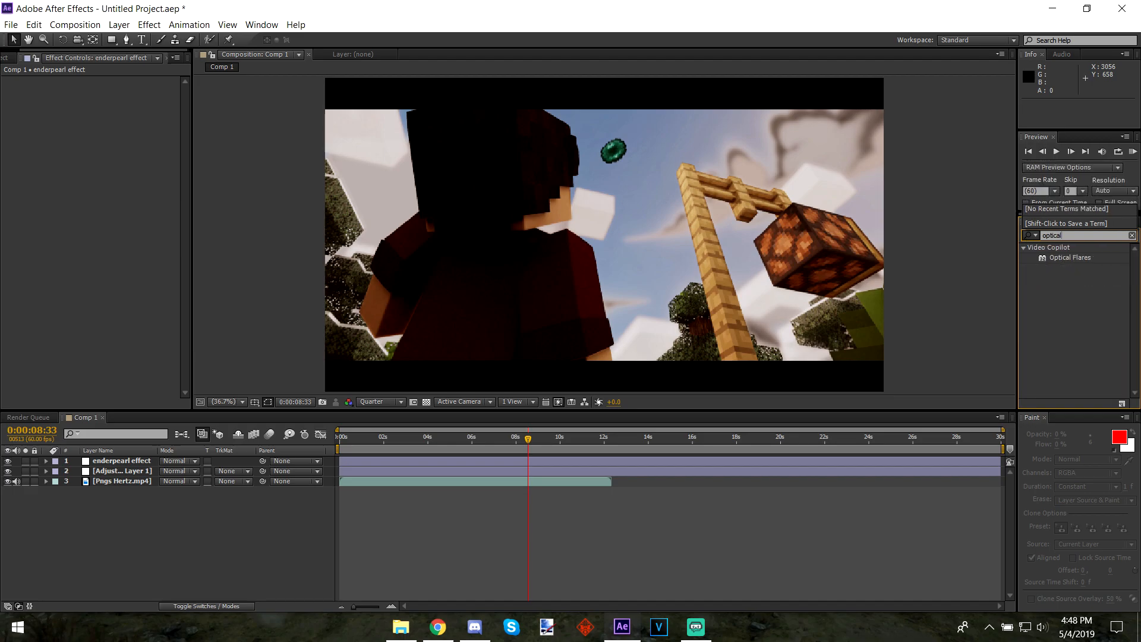
Apply Optical Flares to the "enderpearl effect" layer and set its blending mode to Screen.
left_click_drag(1069, 264, 113, 462)
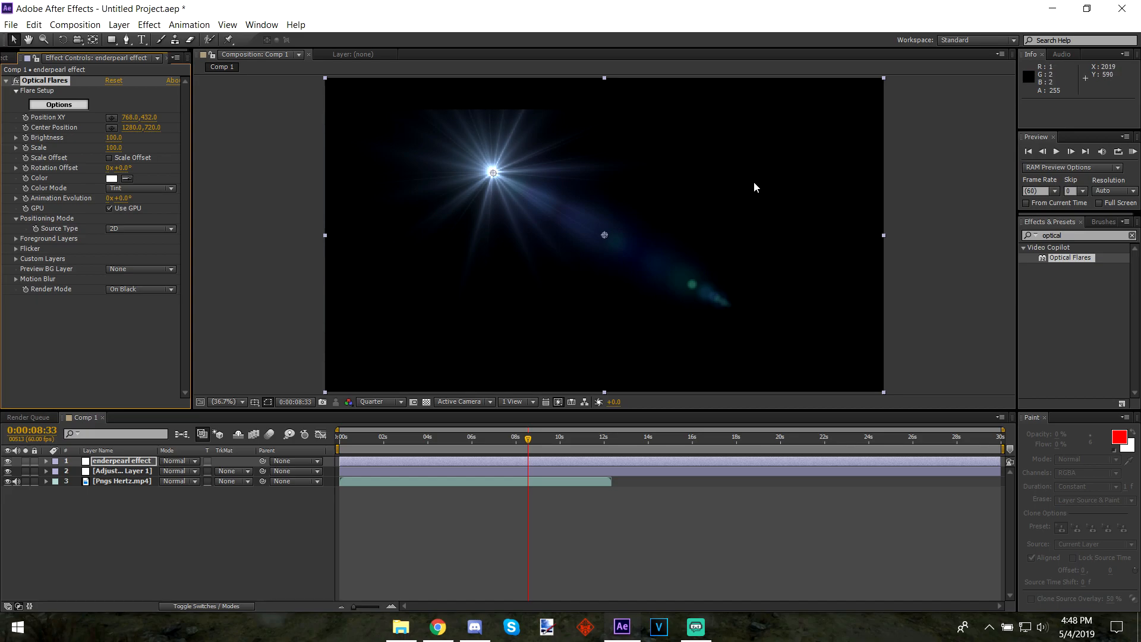
left_click(176, 463)
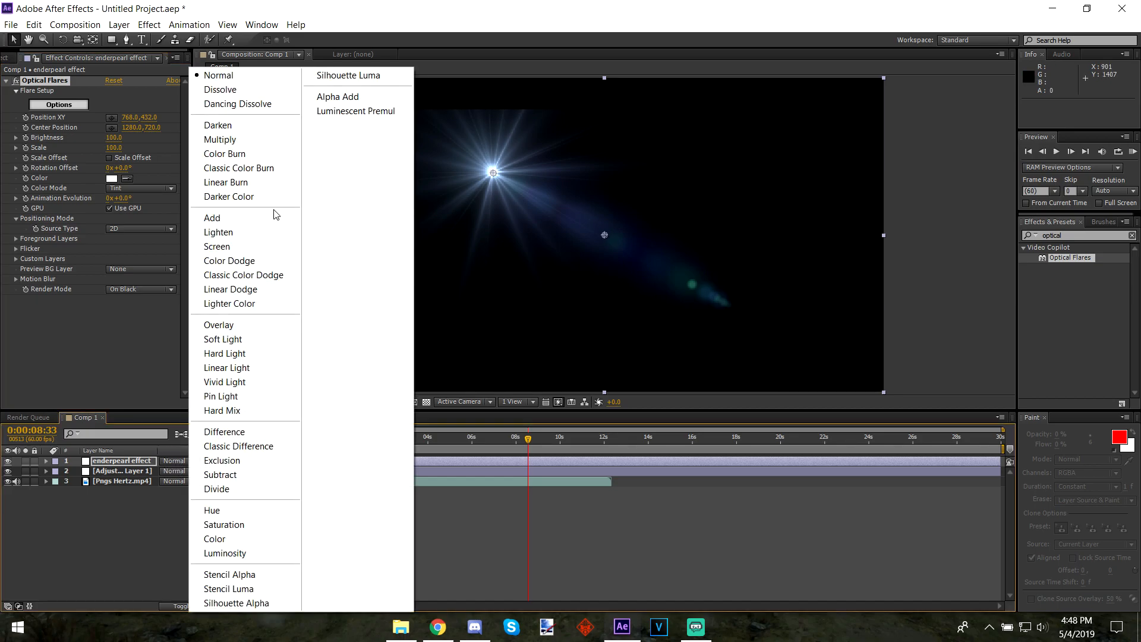
left_click(217, 250)
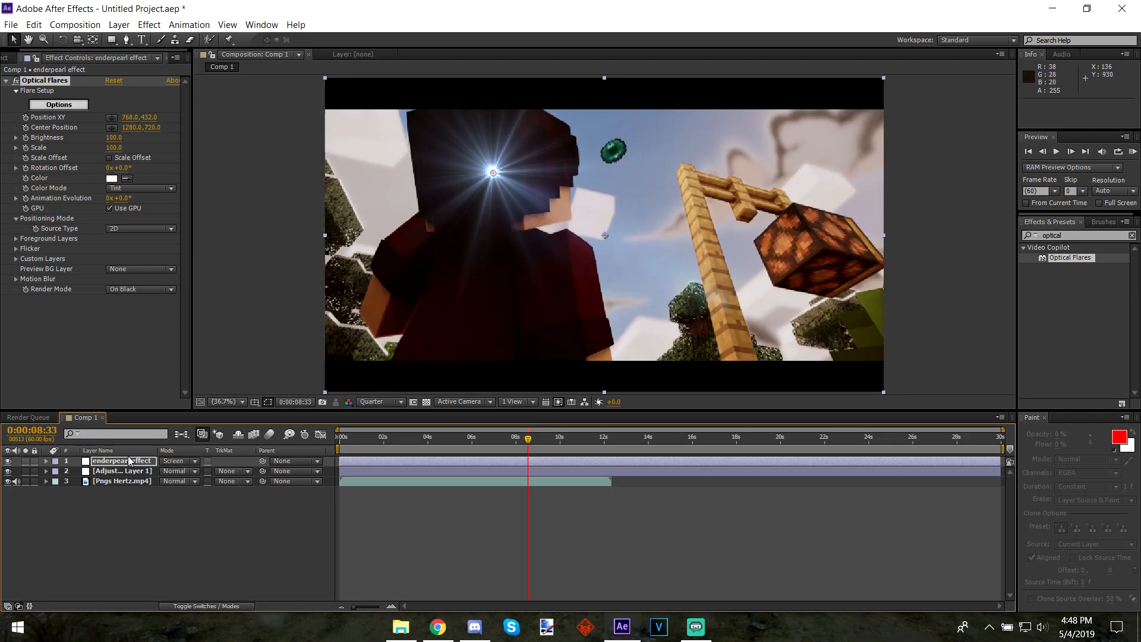
Try a solid instead: create a black solid layer with the default settings.
right_click(112, 552)
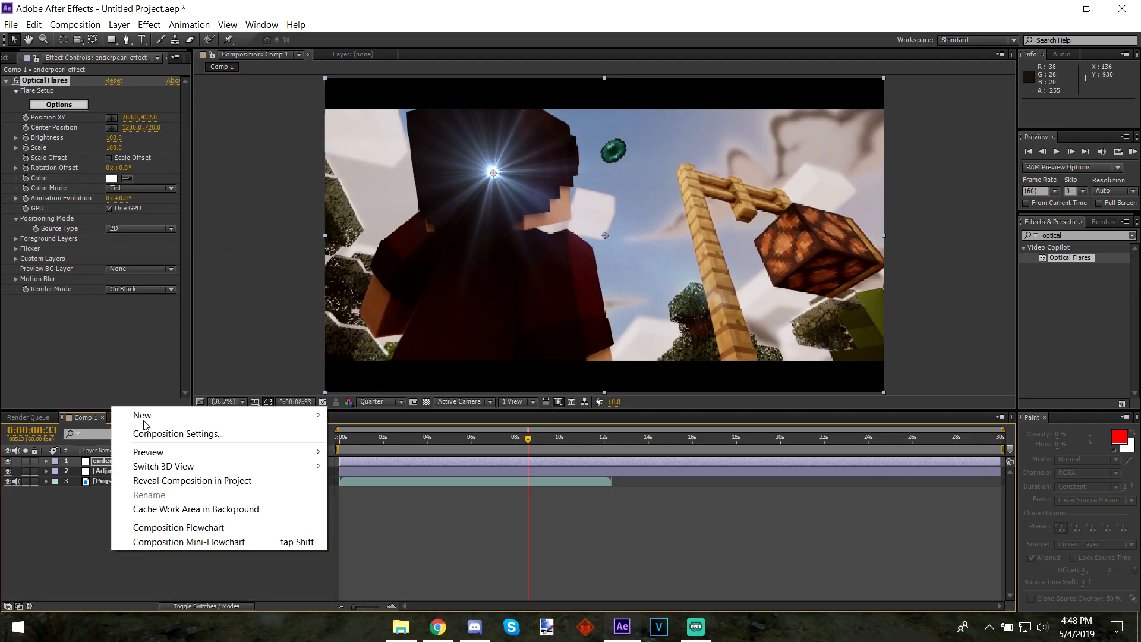
mouse_move(255, 416)
left_click(359, 448)
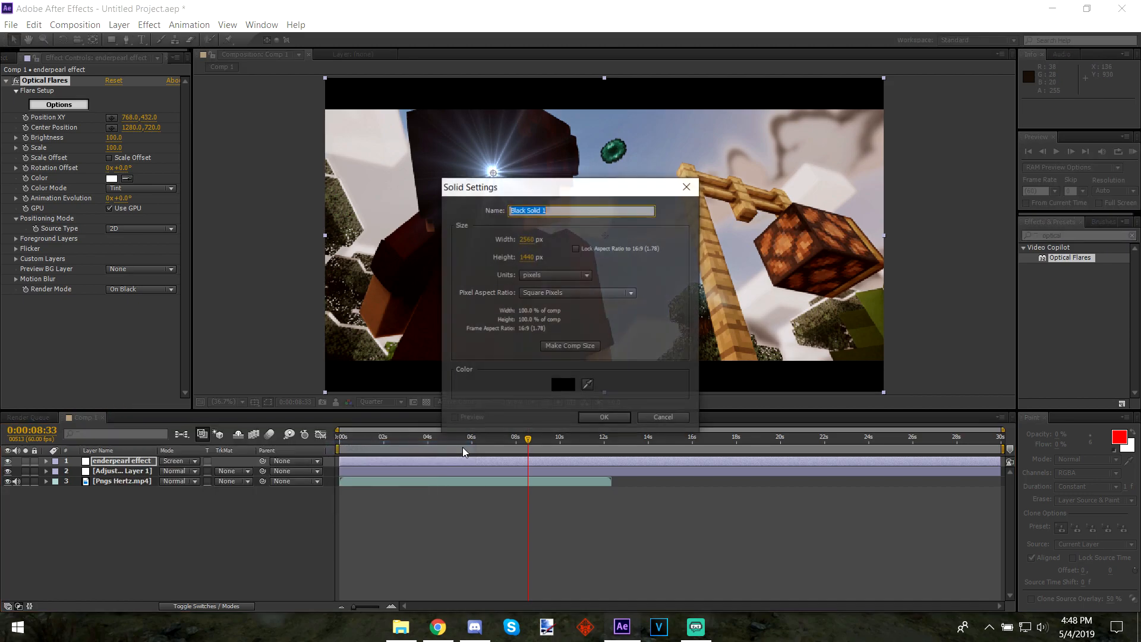
left_click(606, 420)
Apply Optical Flares to the black solid and set its blending mode to Screen.
left_click_drag(1060, 261, 122, 461)
left_click(178, 460)
left_click(226, 247)
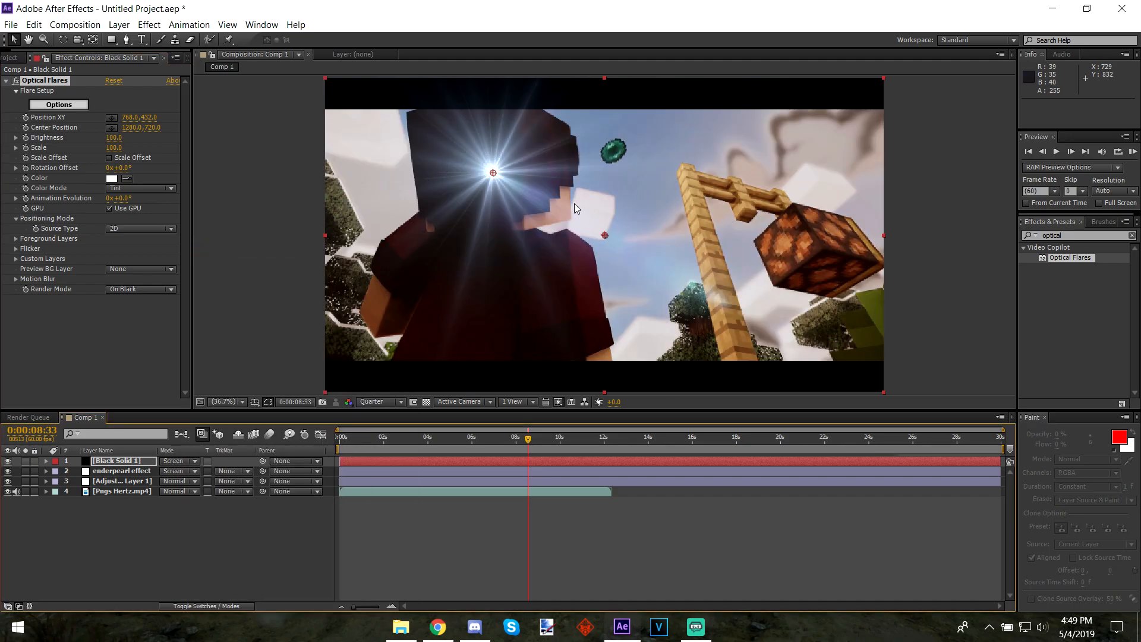
Delete the black solid layer and the "enderpearl effect" adjustment layer.
left_click(116, 471)
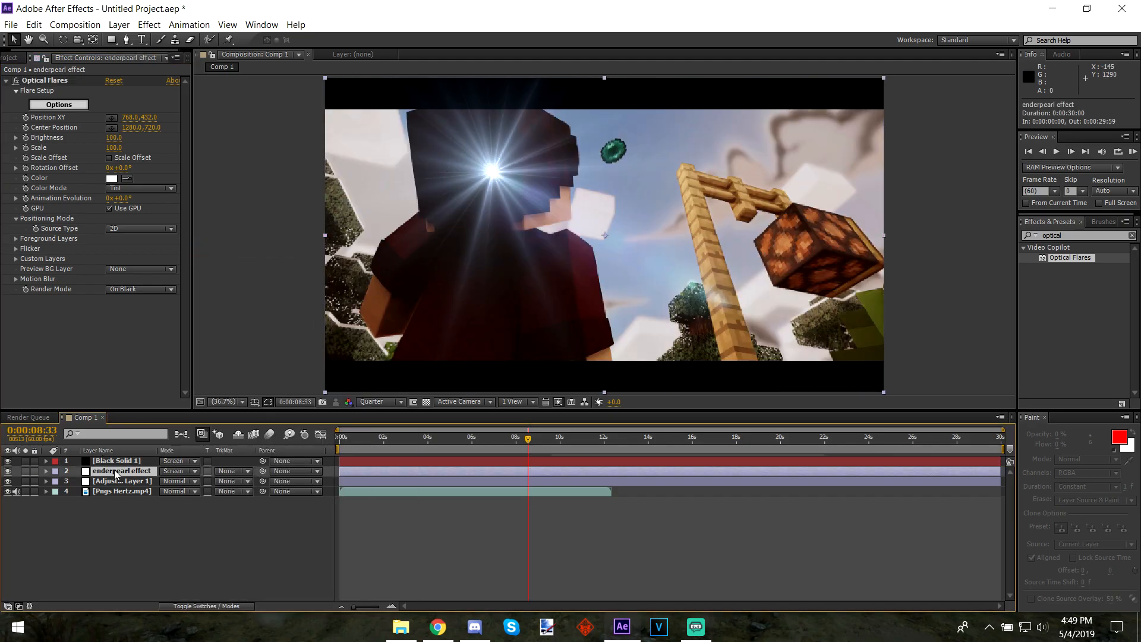
left_click(127, 461)
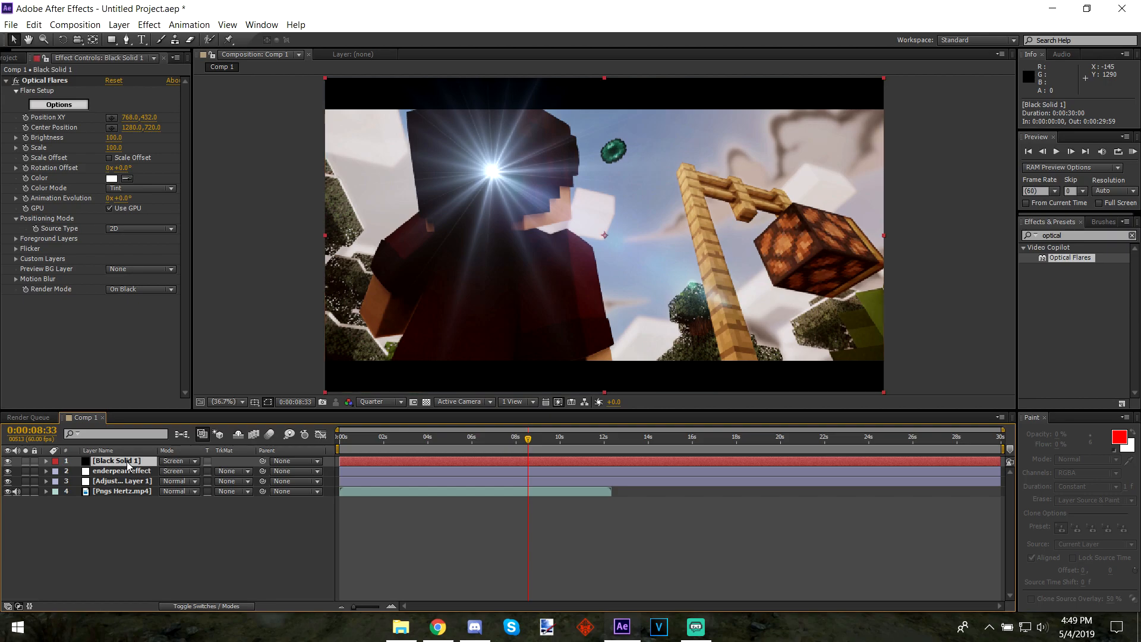
key("Delete")
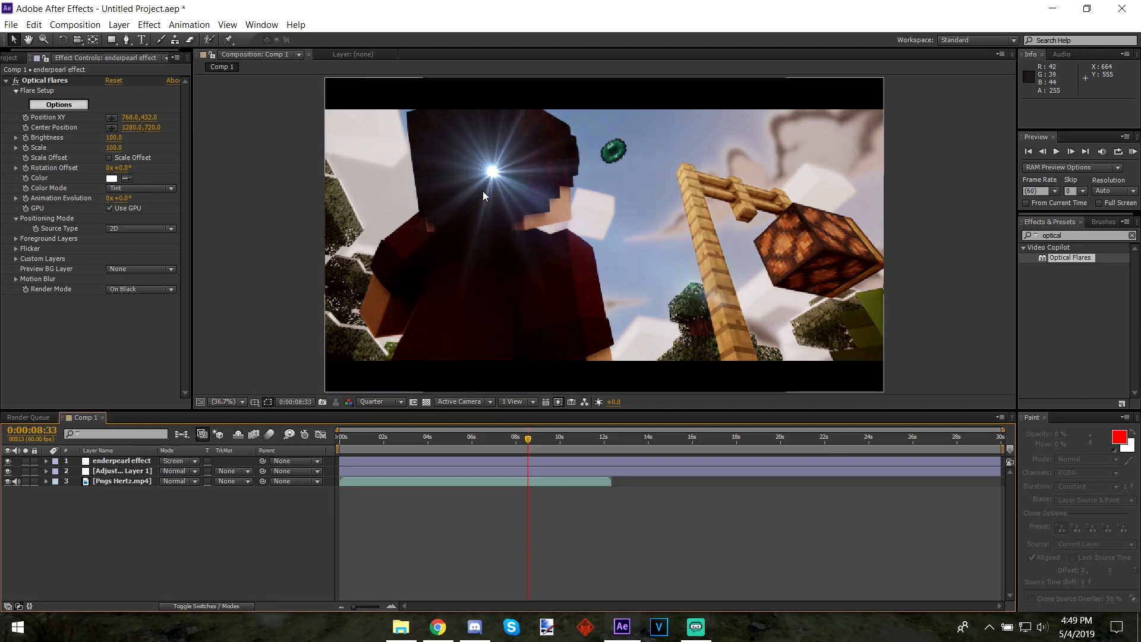
left_click(129, 459)
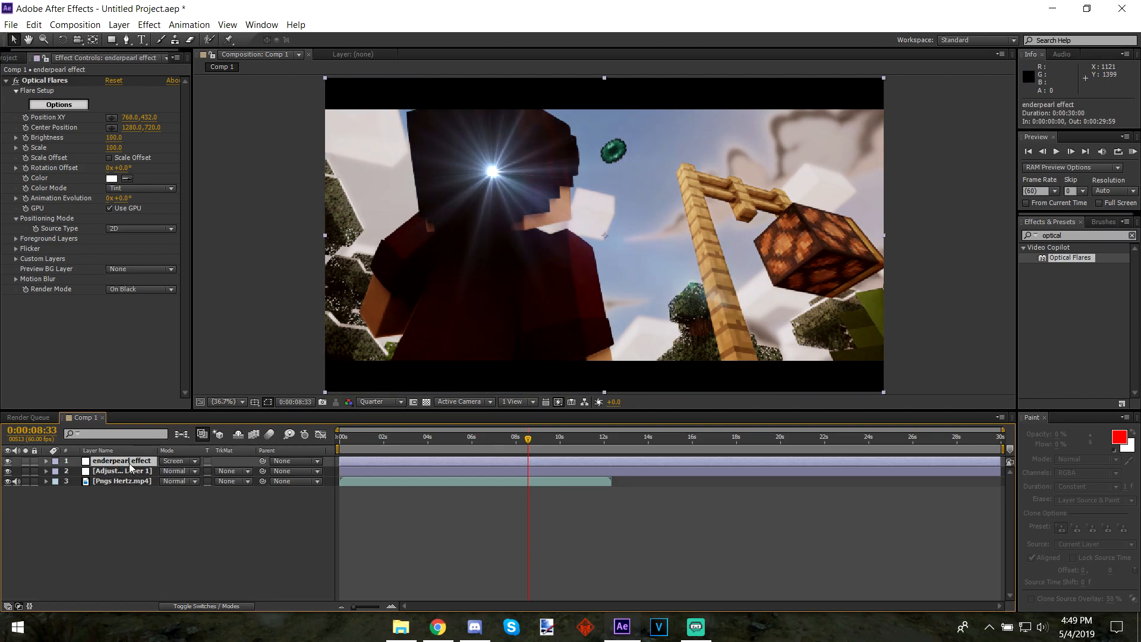
key("Delete")
Create a fresh black solid above the remaining adjustment layer, keeping the default solid settings.
right_click(119, 494)
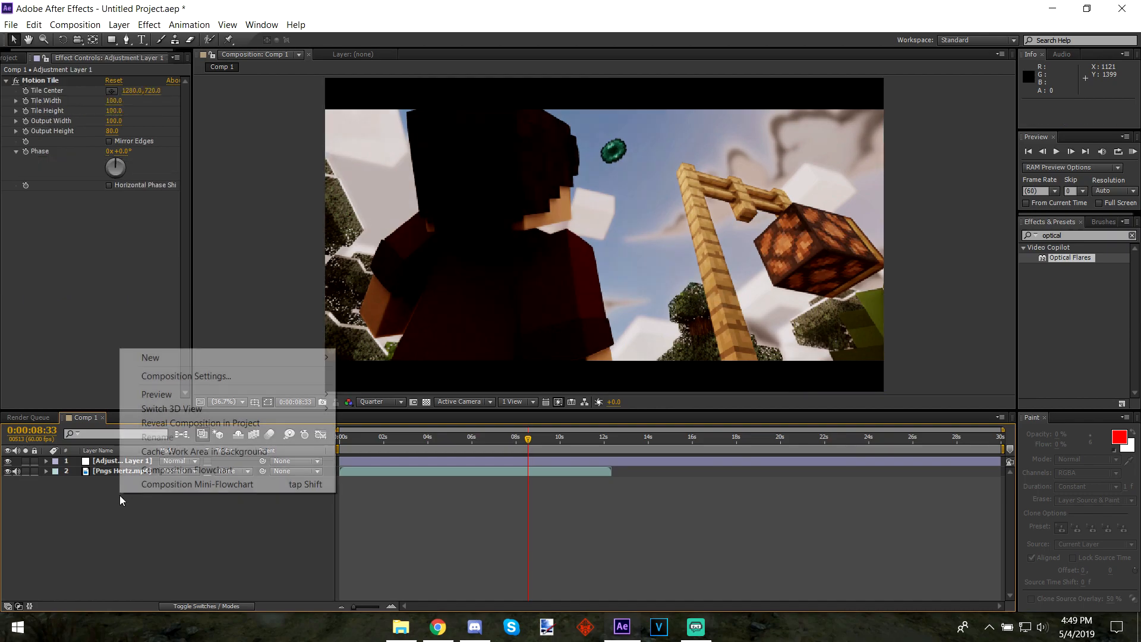
mouse_move(170, 358)
left_click(367, 390)
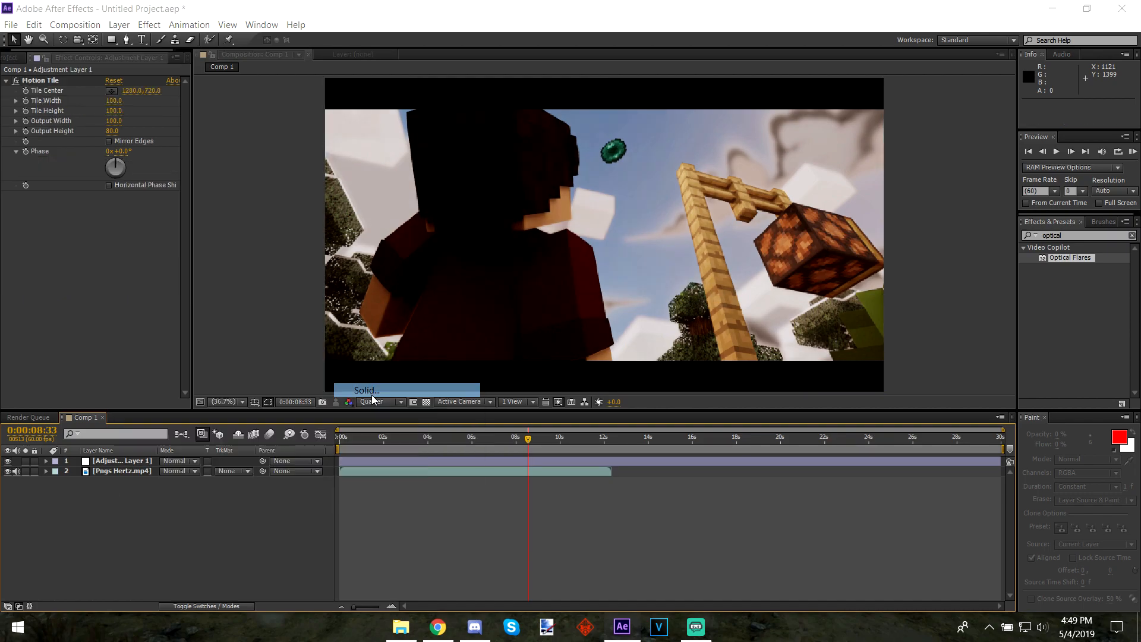
left_click(603, 414)
Apply Optical Flares to the new black solid and blend the layer in Screen mode.
left_click_drag(1076, 255, 116, 461)
left_click(194, 461)
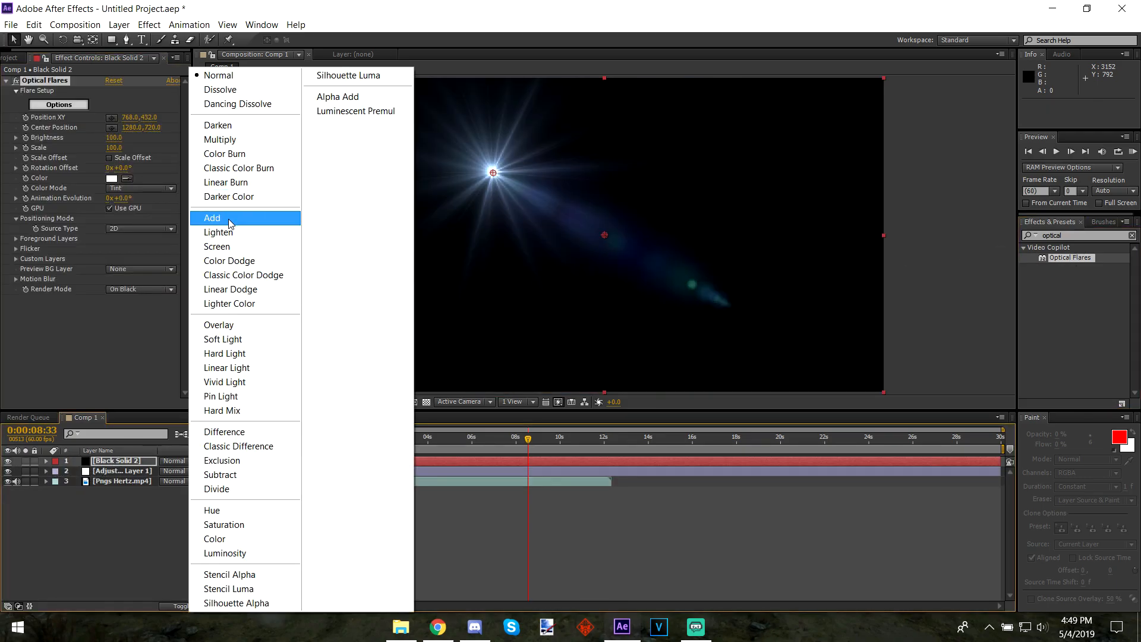
left_click(226, 246)
Rename the black solid layer as "enderpearl".
right_click(110, 461)
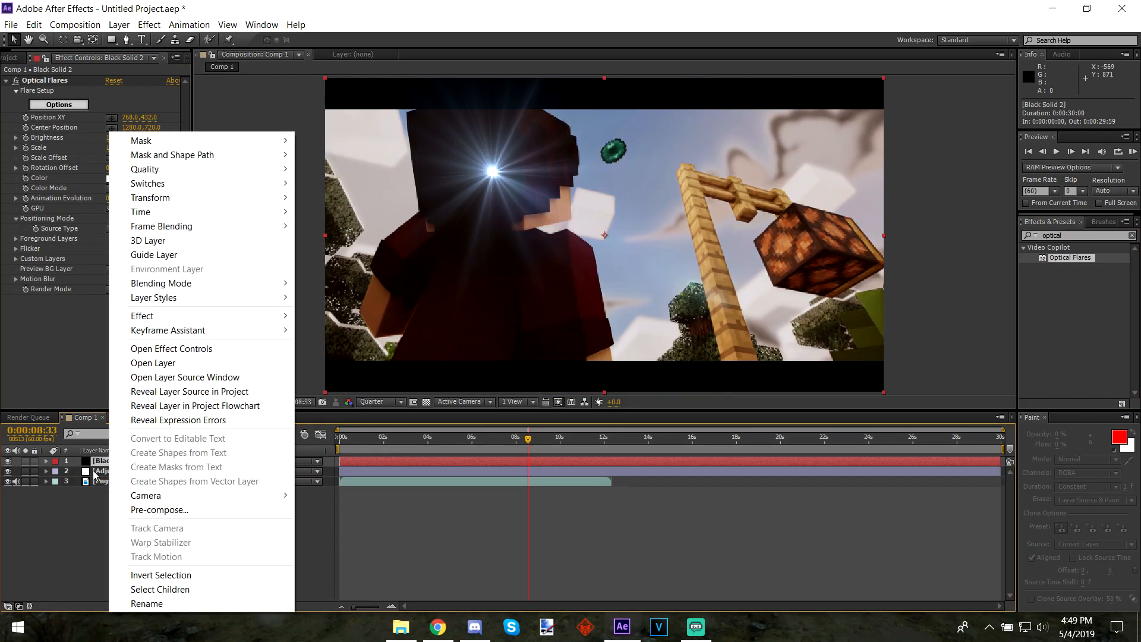
left_click(81, 514)
left_click(110, 461)
key("Return")
type("enderpearl")
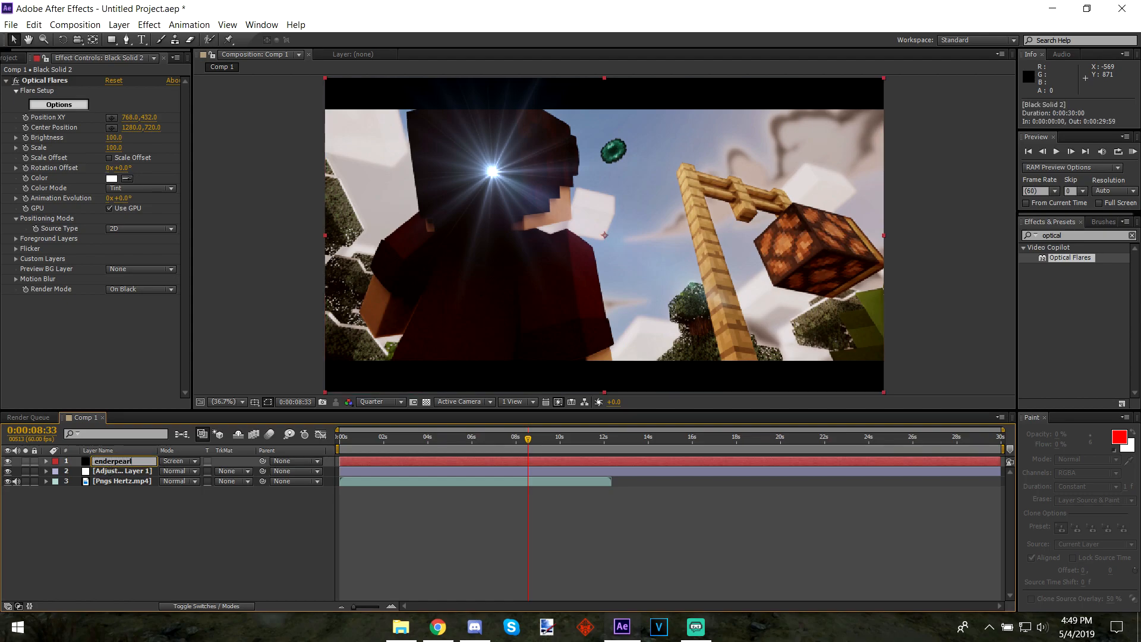
left_click(124, 504)
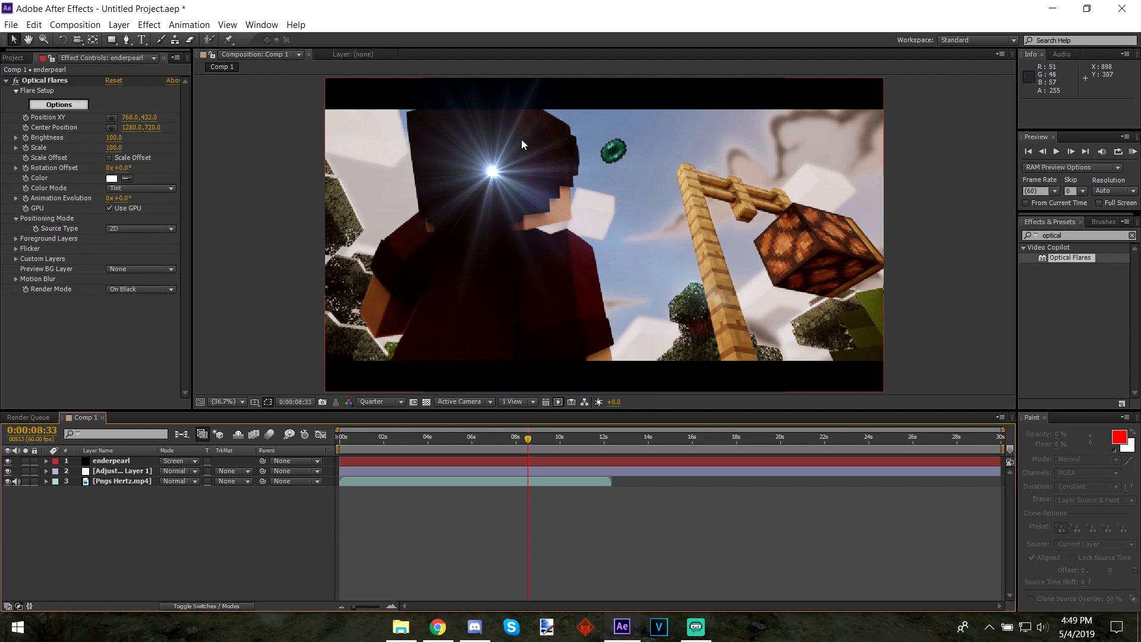
Open the Optical Flares options and remove every lens object from the flare's stack.
left_click(47, 105)
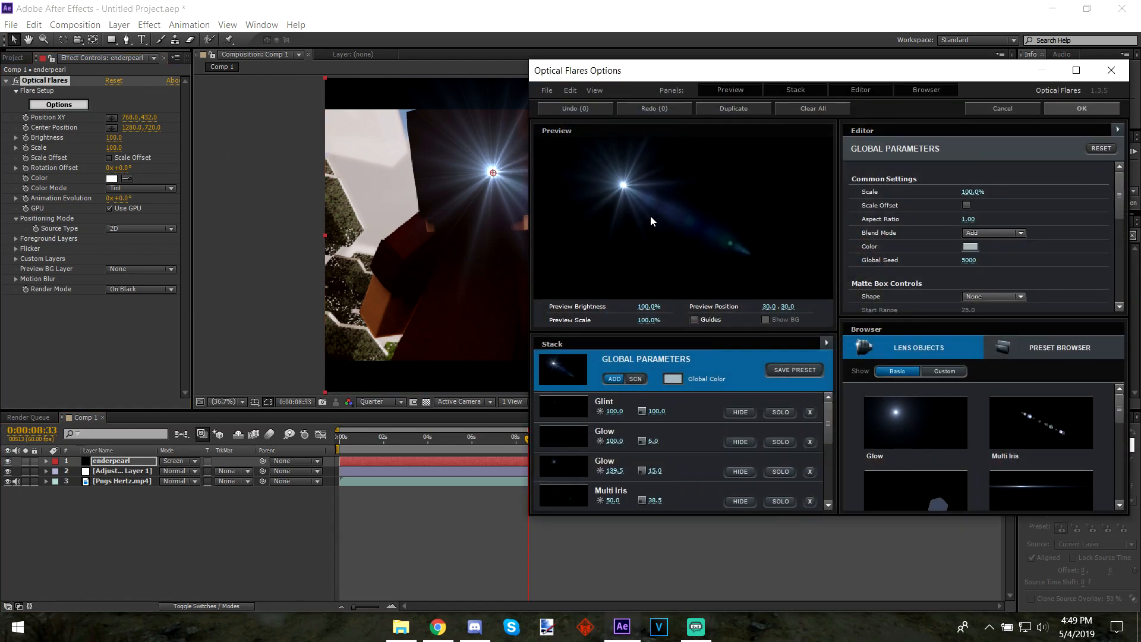
left_click_drag(882, 74, 587, 82)
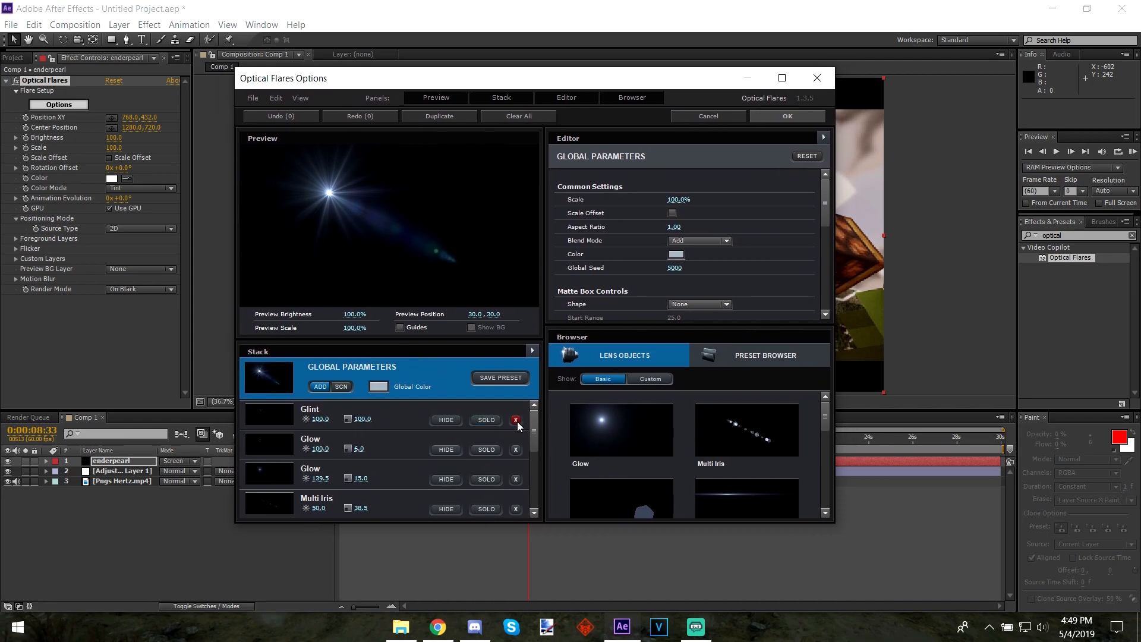
scroll(314, 481, "down", 5)
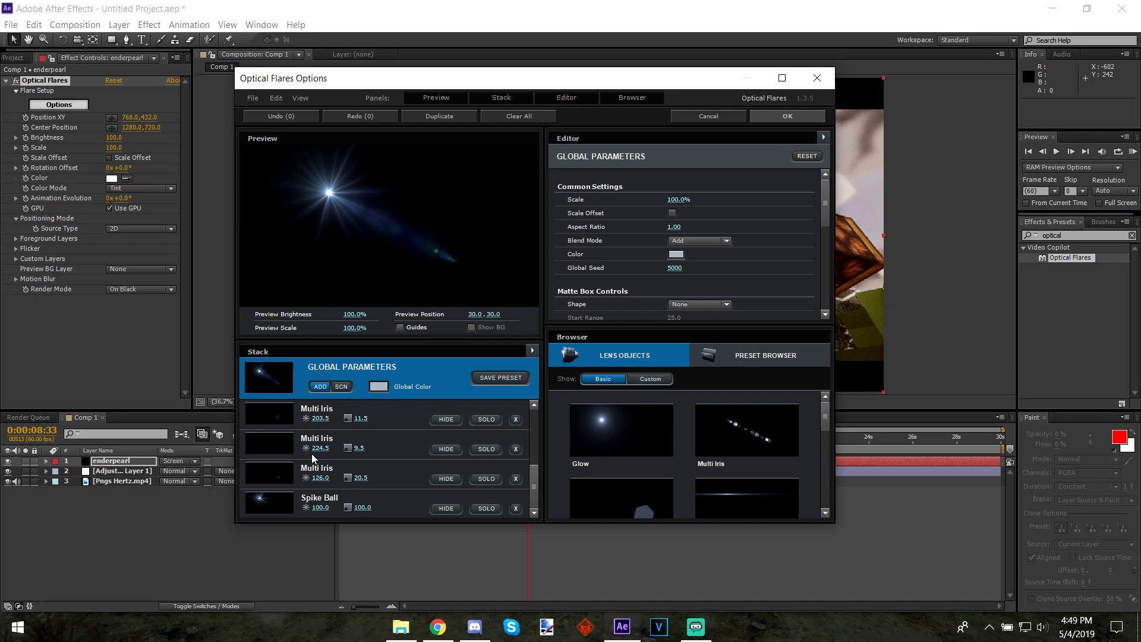
scroll(313, 452, "up", 5)
left_click(516, 420)
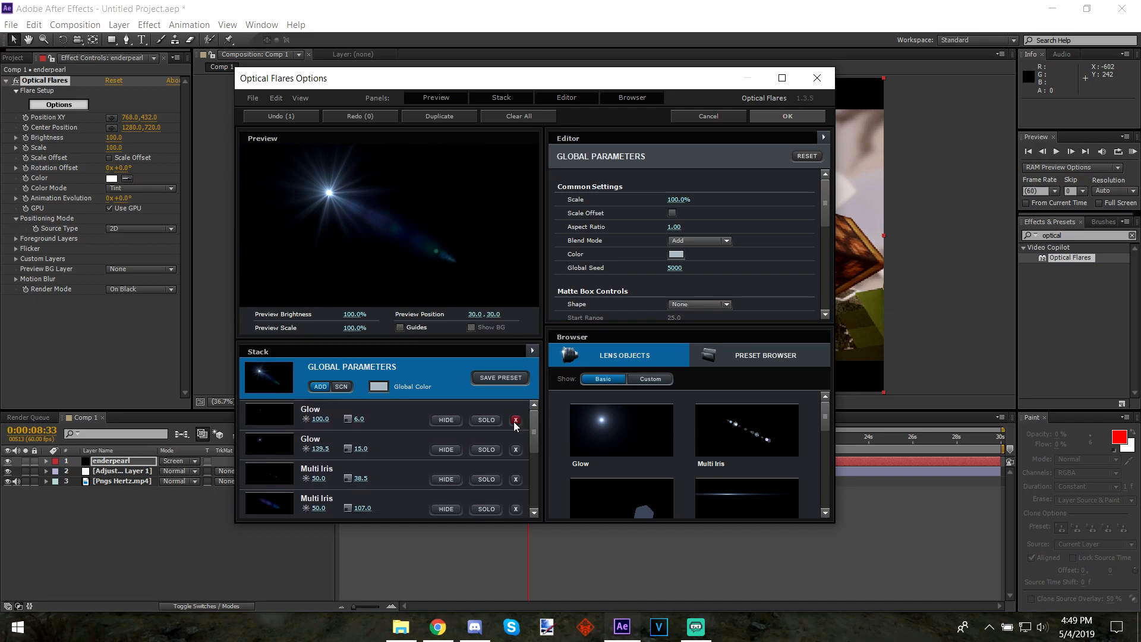
left_click(516, 420)
left_click(515, 420)
left_click(516, 420)
left_click(515, 420)
left_click(516, 420)
left_click(516, 420)
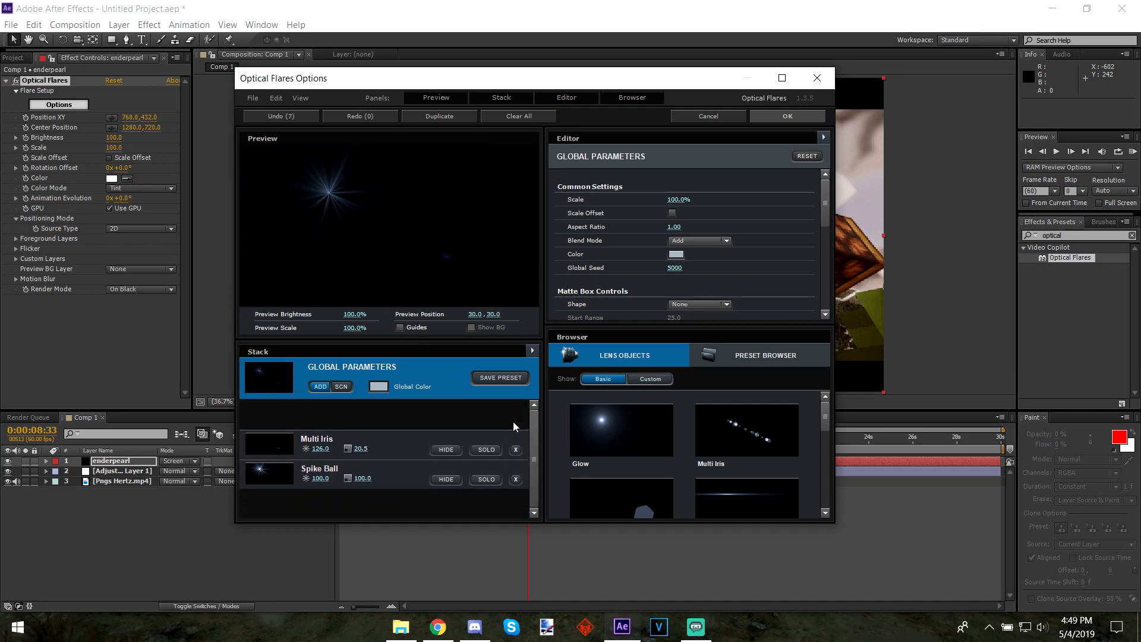
left_click(515, 420)
left_click(515, 420)
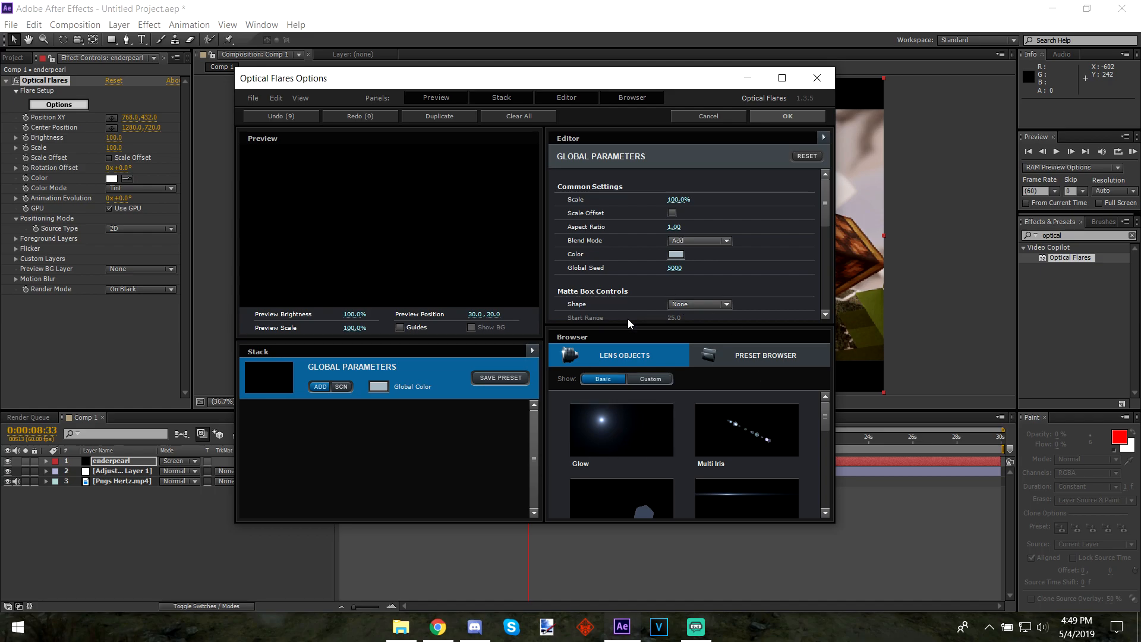
Add a Glow lens object to the empty flare, apply the options, and move the flare to about 1301.5, 652.5.
scroll(598, 305, "down", 5)
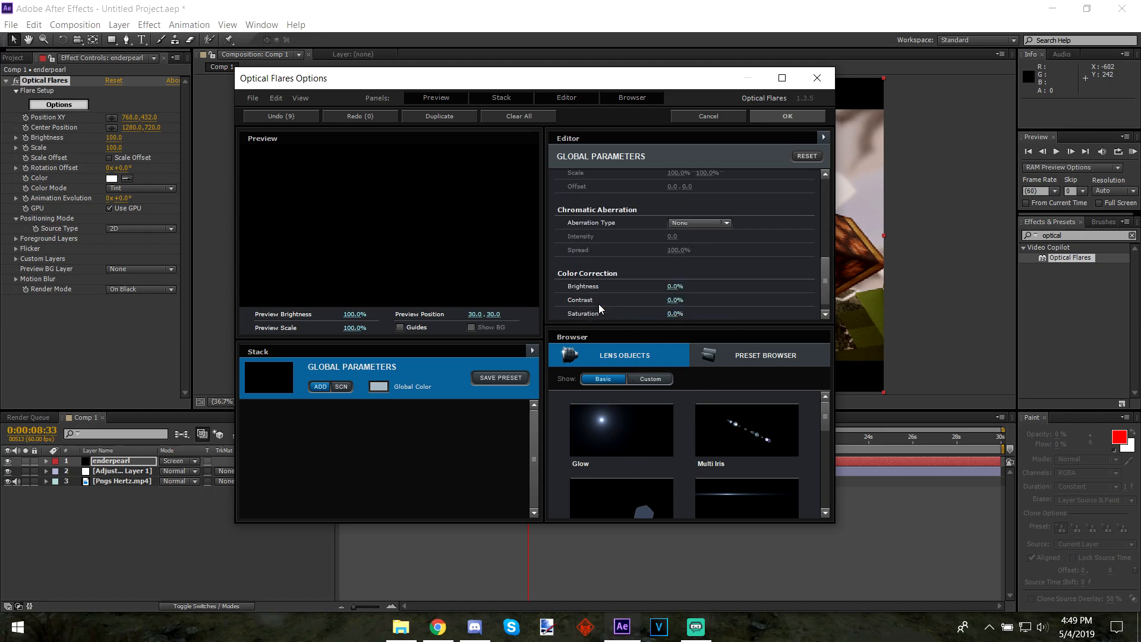
left_click(619, 434)
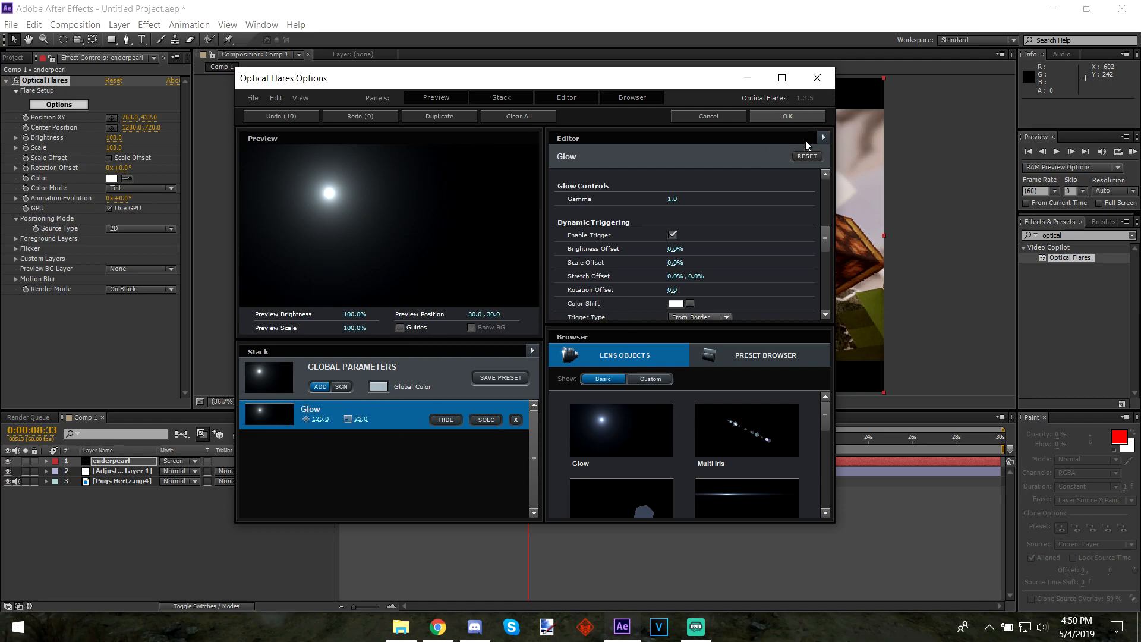
left_click(803, 120)
left_click_drag(496, 180, 611, 223)
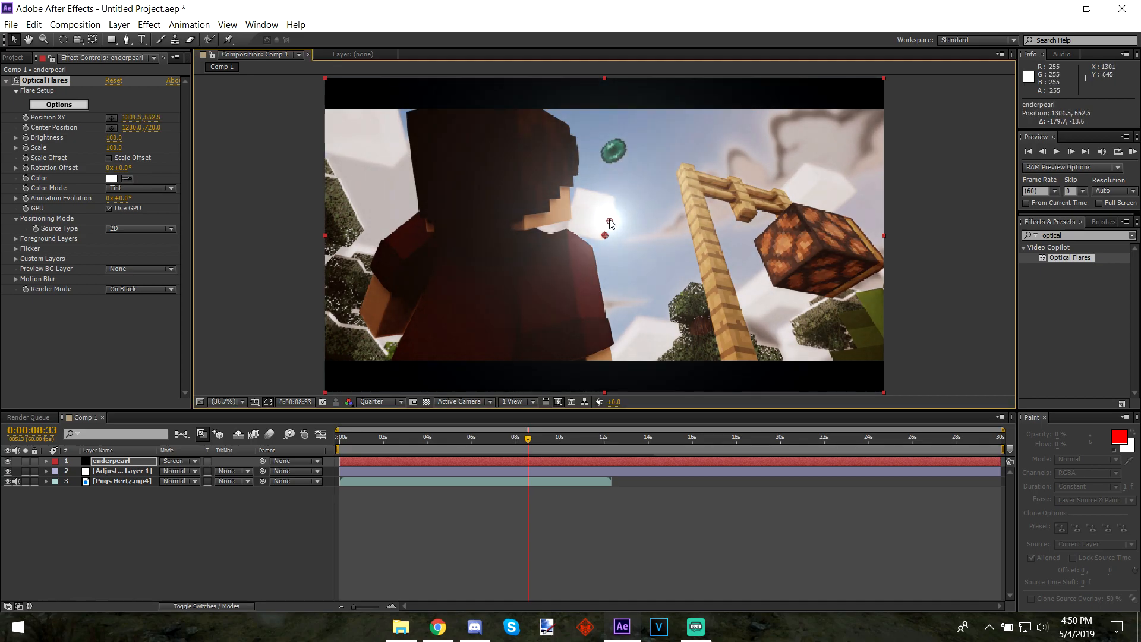
Set the flare's color to bright magenta FA25F7 and shift the flare to about 1342.4, 657.9.
left_click(111, 178)
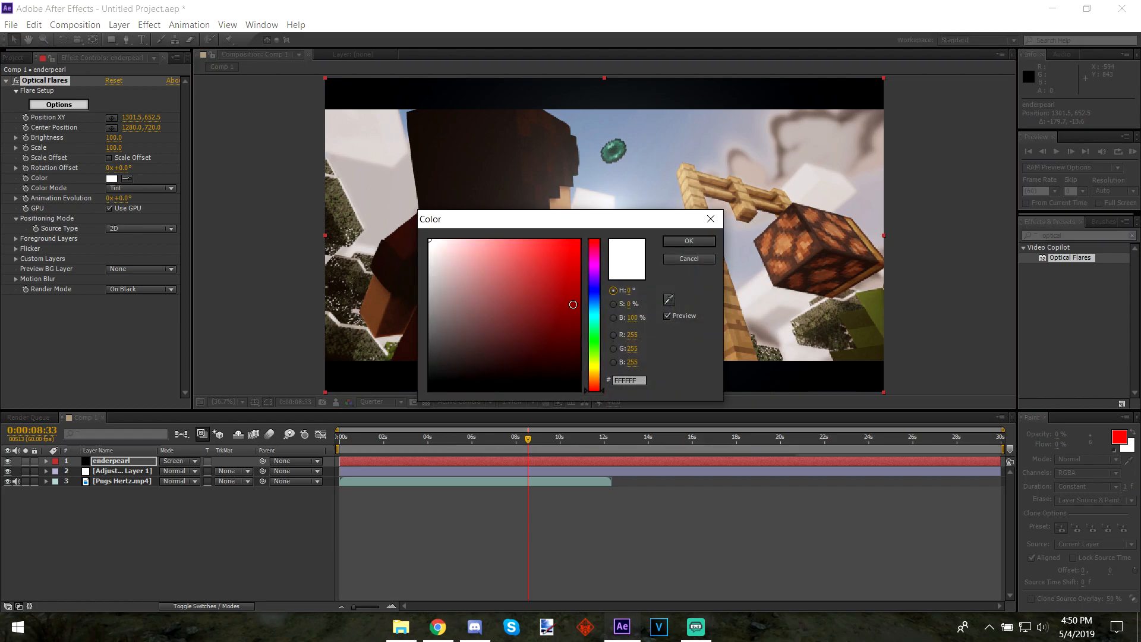
left_click(601, 265)
left_click_drag(496, 253, 469, 242)
left_click(681, 243)
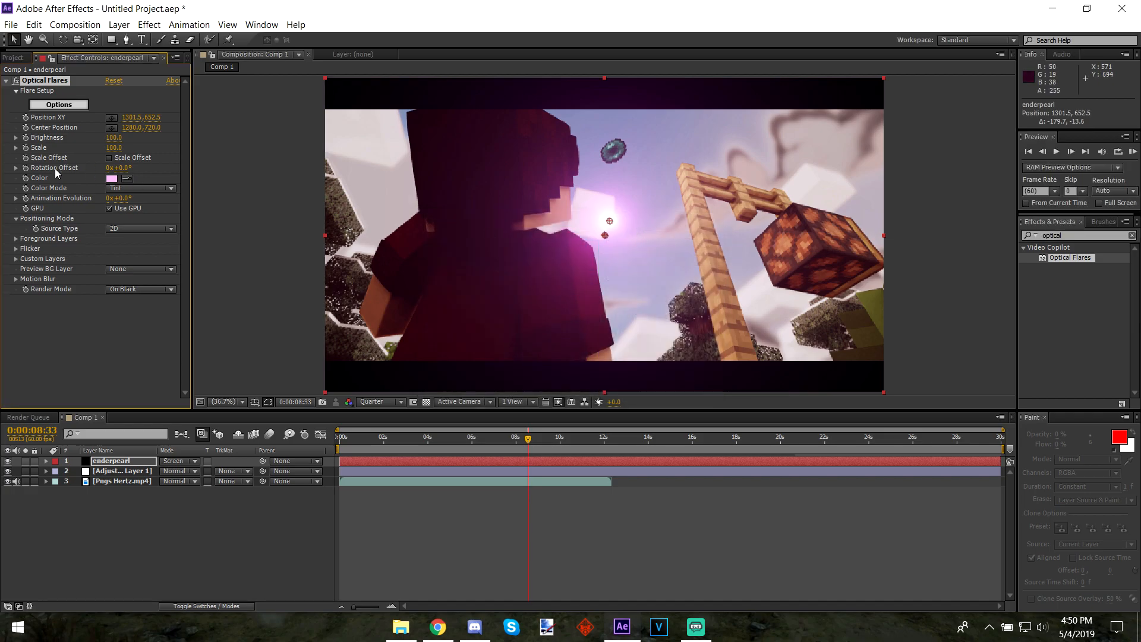
left_click(111, 179)
left_click(558, 243)
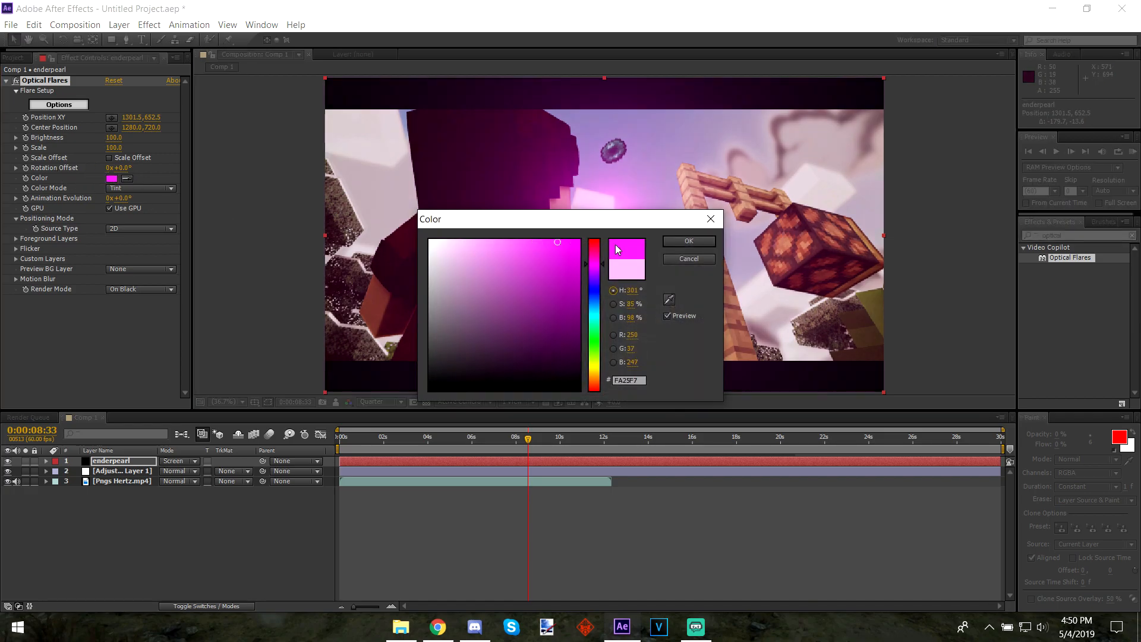
left_click(668, 245)
mouse_move(611, 222)
left_mouse_down()
mouse_move(535, 219)
mouse_move(437, 190)
mouse_move(419, 172)
mouse_move(622, 223)
left_mouse_up()
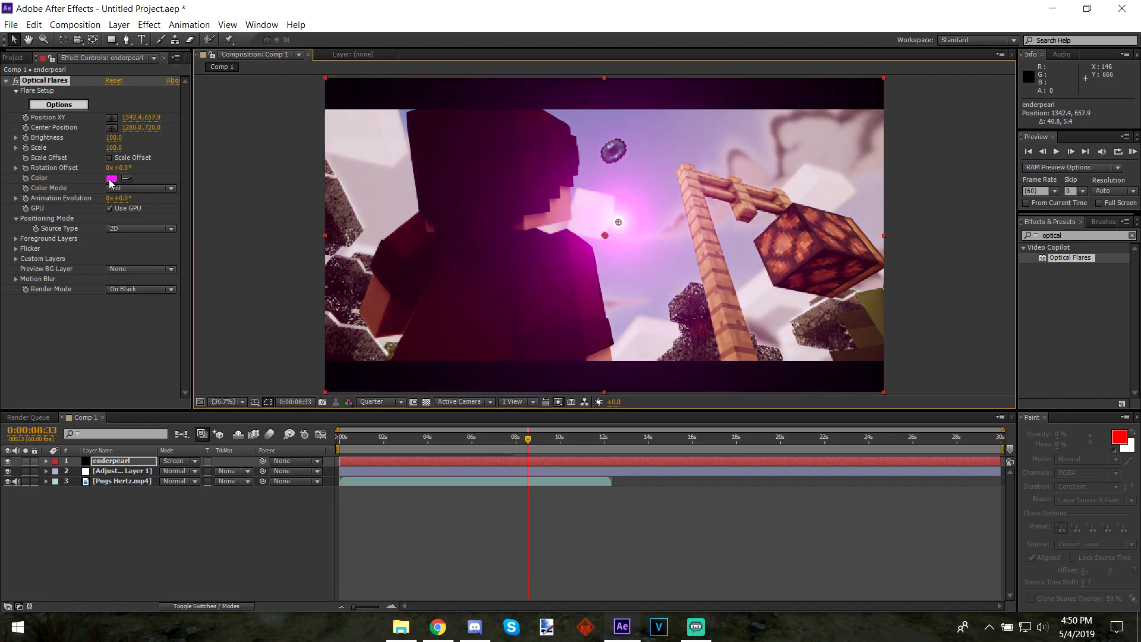
Lighten the flare's tint color to a paler pink, leaving the enderpearl layer in its original place.
left_click(112, 178)
left_click(487, 241)
left_click(689, 241)
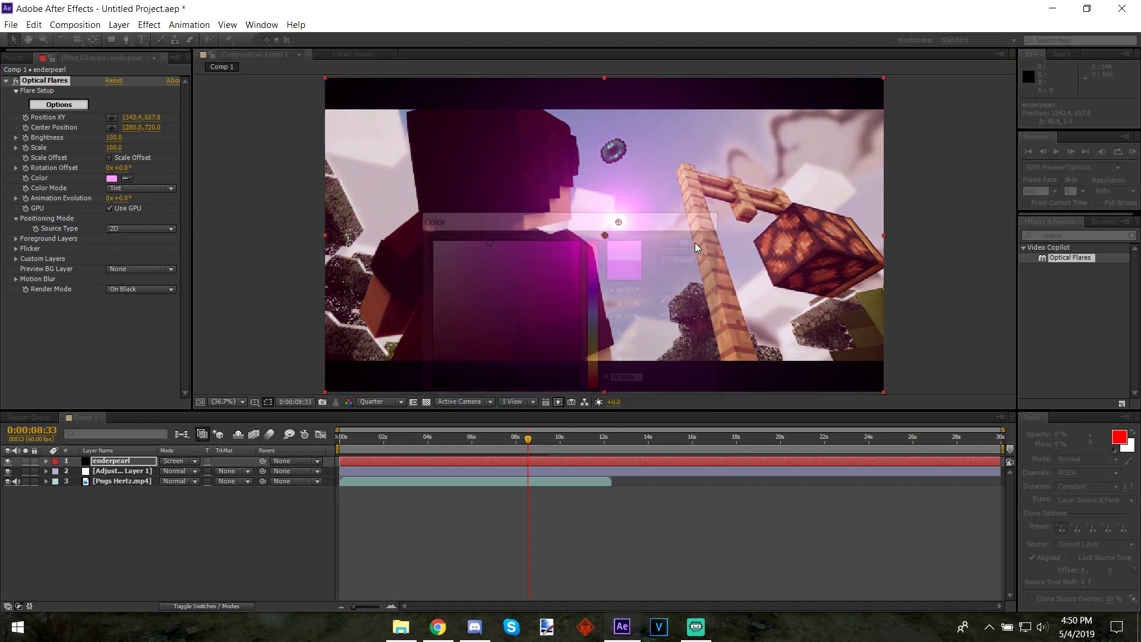
left_click_drag(624, 223, 498, 213)
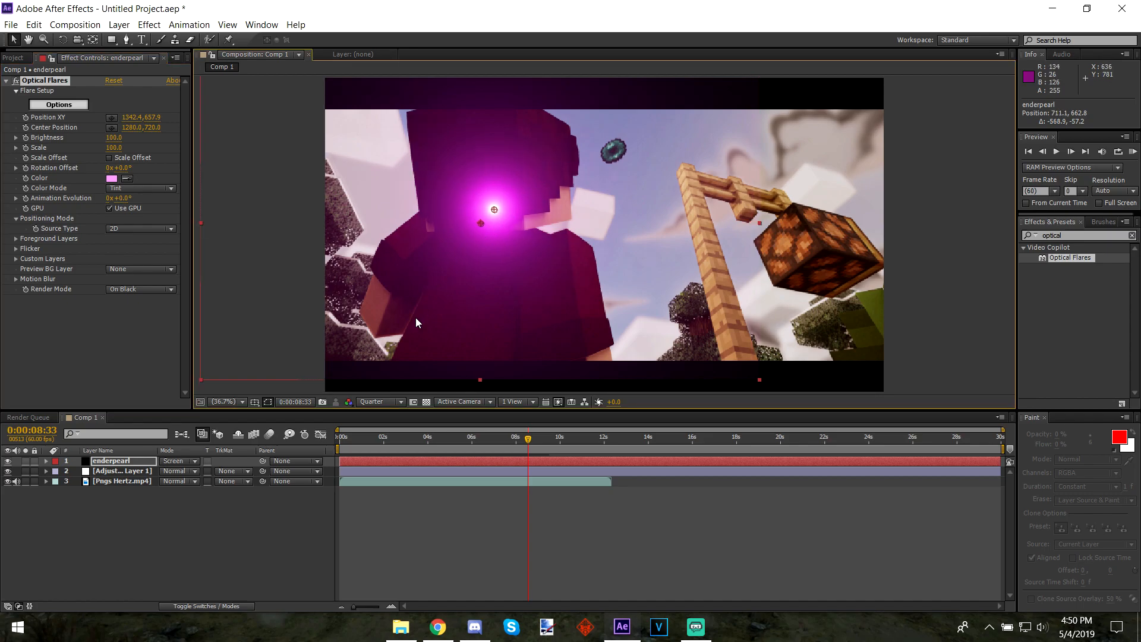
key("ctrl+z")
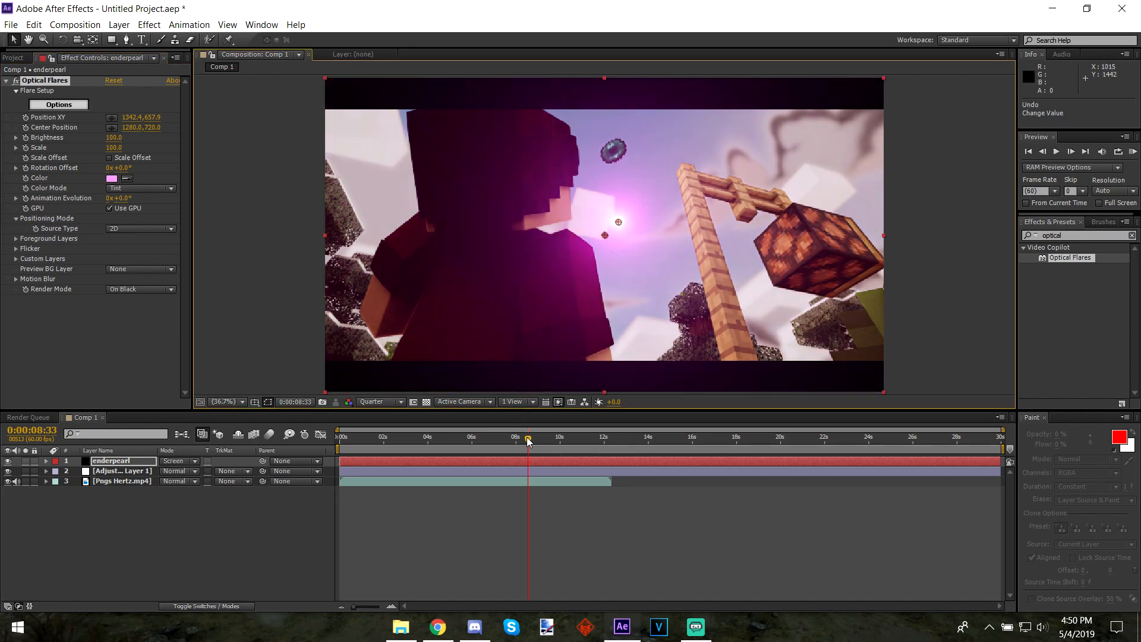
Split the enderpearl layer at the scene cut at 0:00:08:41 and delete the part before the cut.
left_click_drag(527, 441, 530, 441)
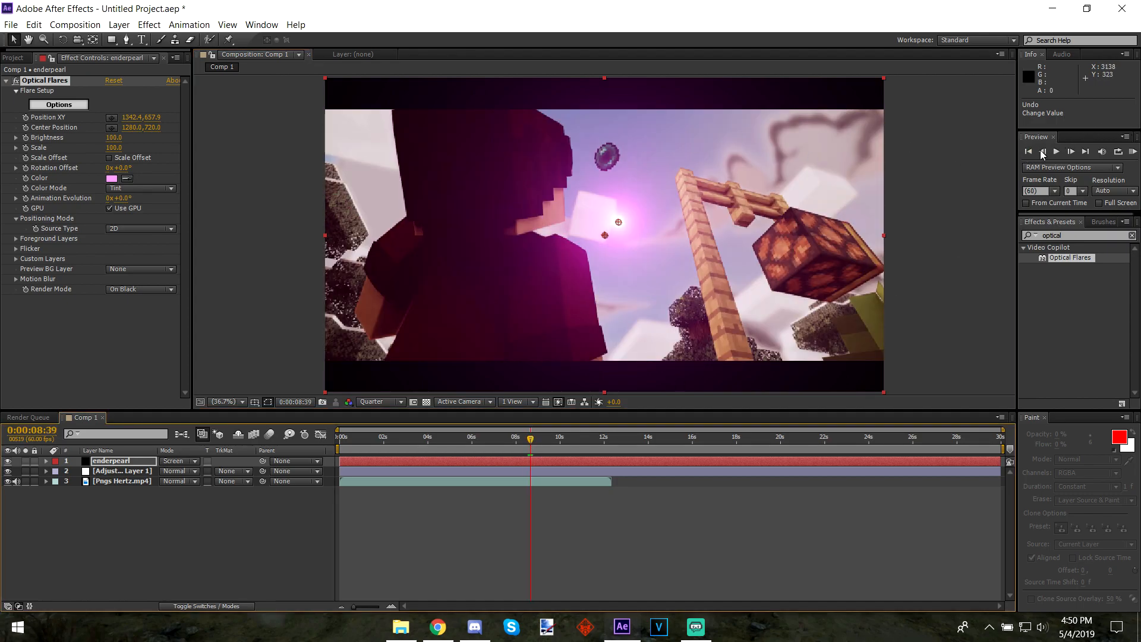
left_click(1071, 152)
left_click(1070, 152)
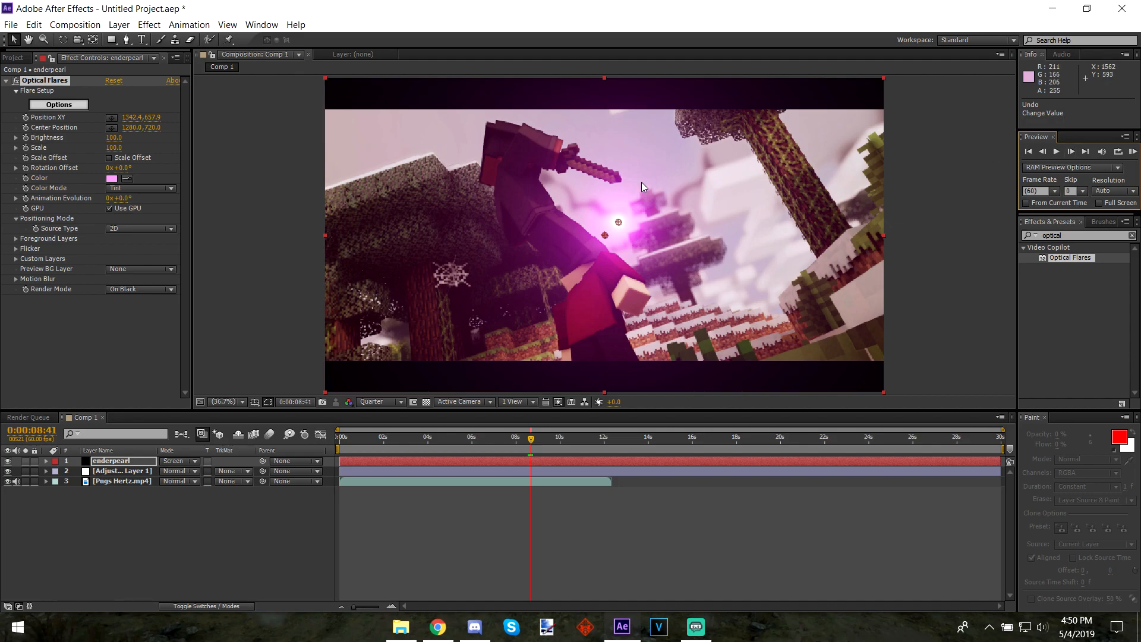
left_click(1042, 152)
left_click(1071, 152)
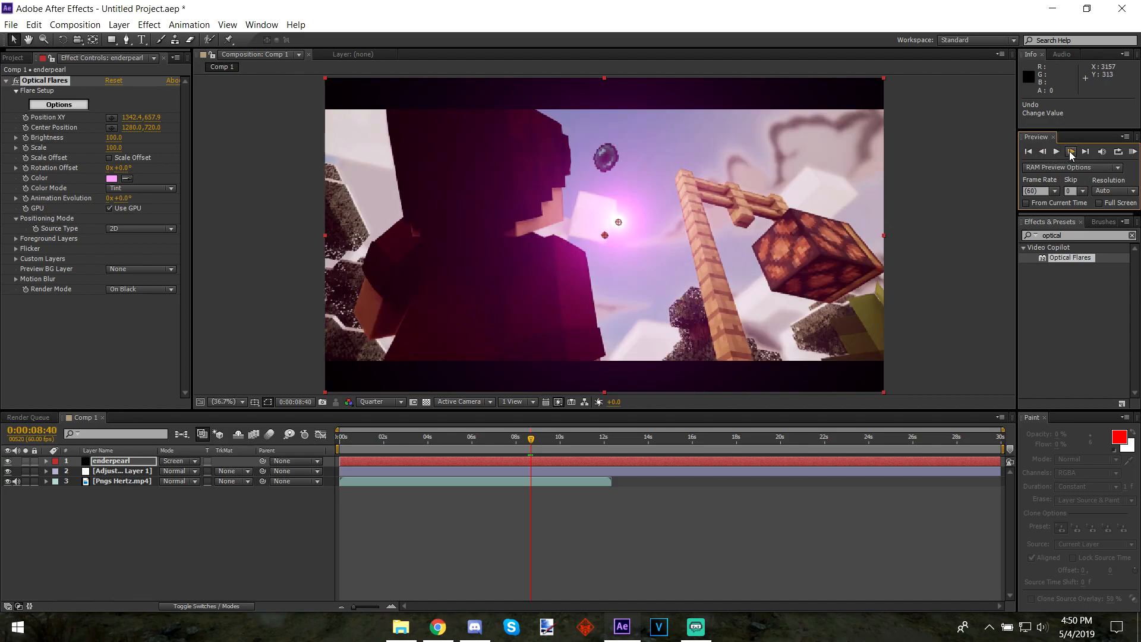
left_click(134, 460)
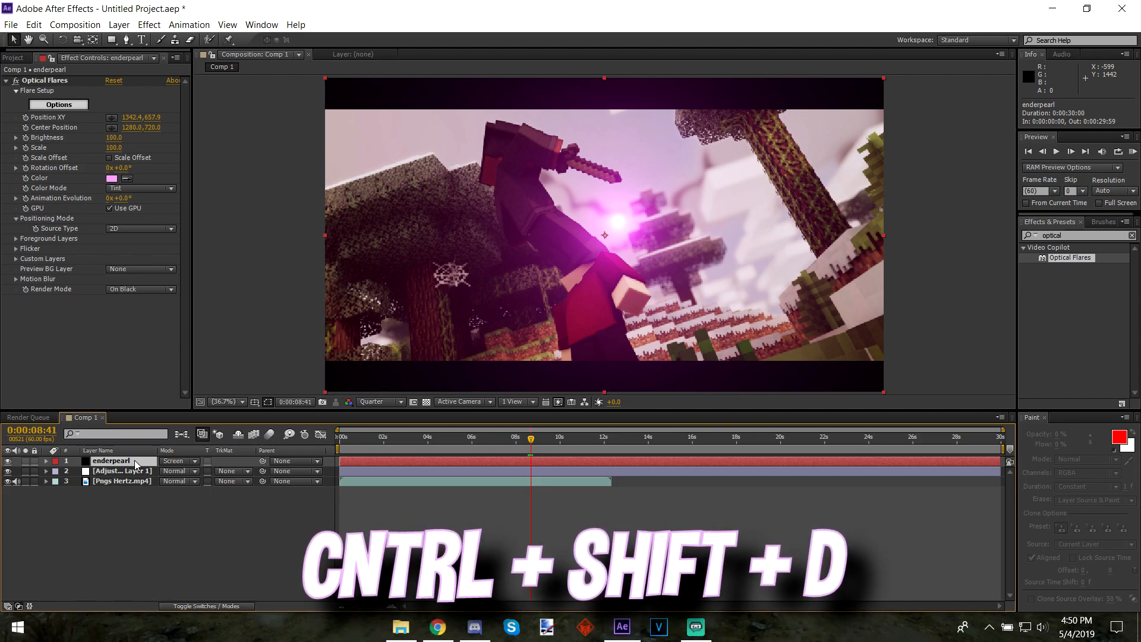
key("ctrl+shift+d")
left_click(131, 471)
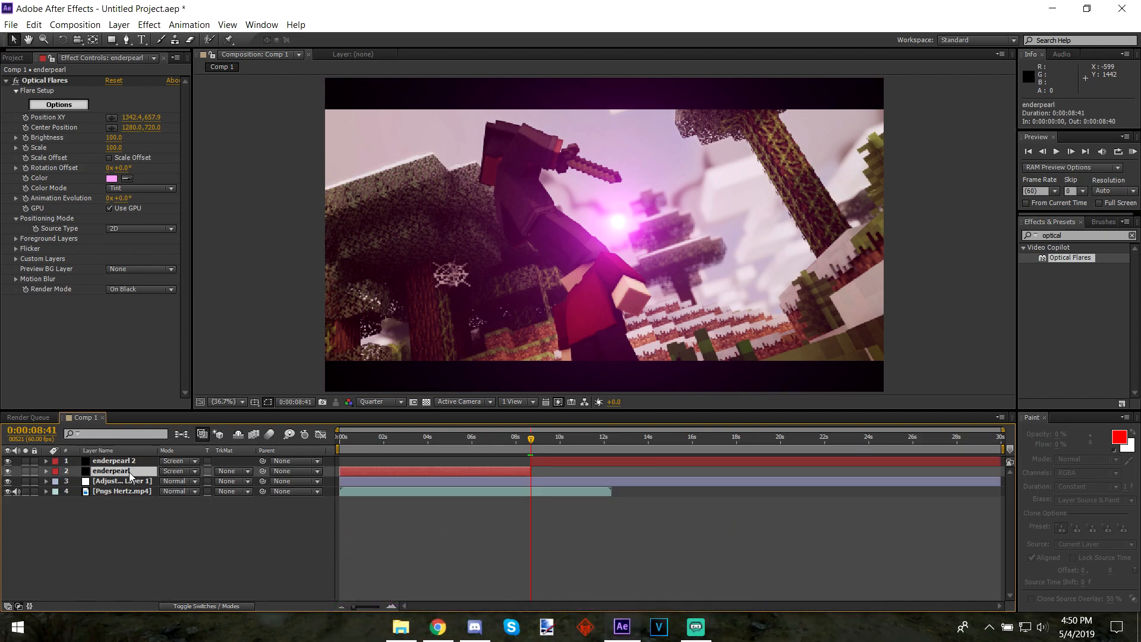
key("Delete")
left_click(1042, 152)
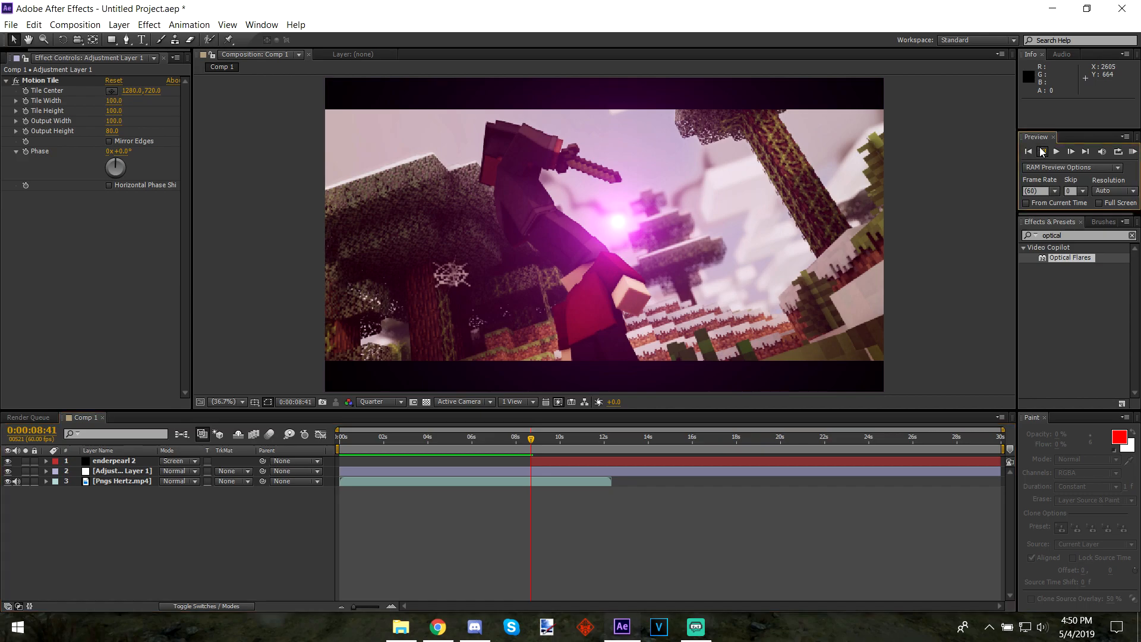
left_click(1071, 153)
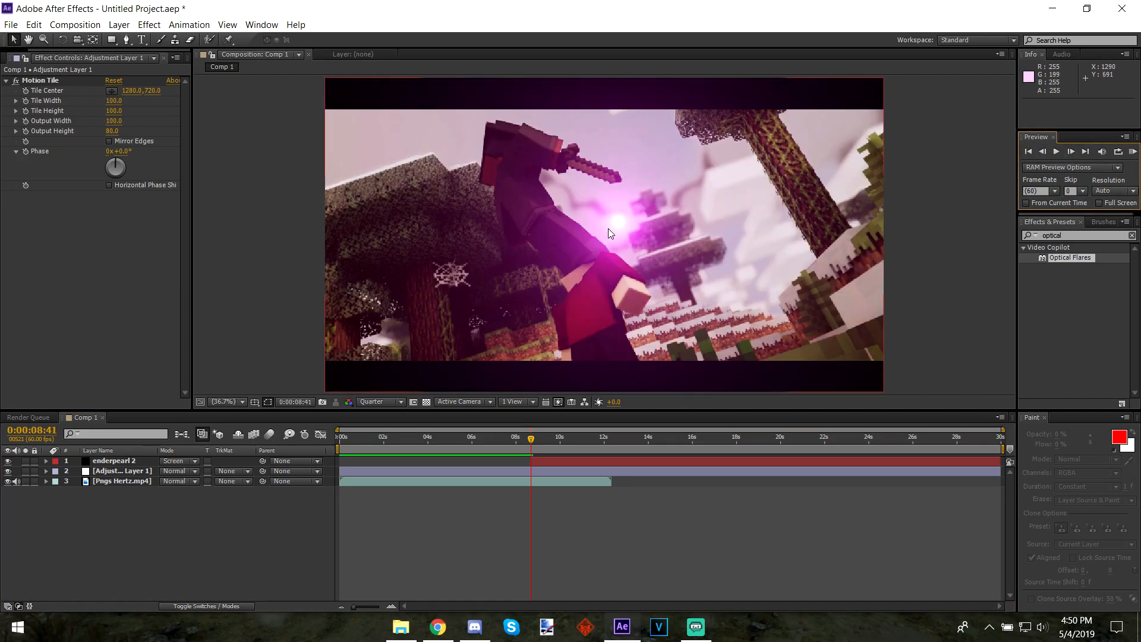
Enable Position XY keyframing on enderpearl 2 and place the flare on the character's torso at about 917.7, 584.4.
left_click(110, 460)
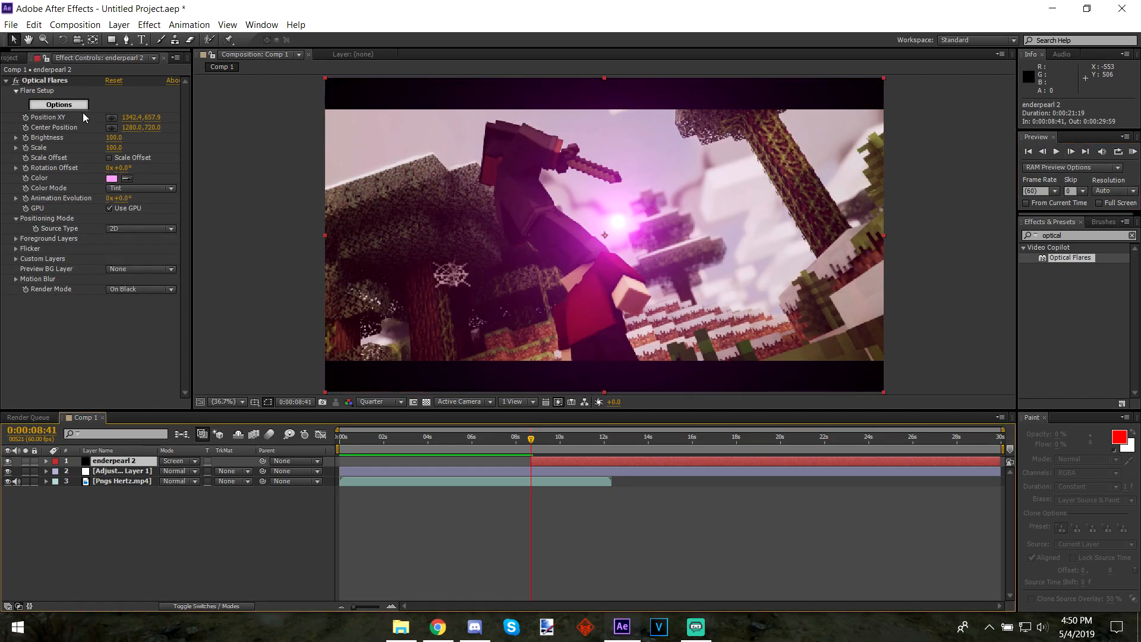
left_click(41, 80)
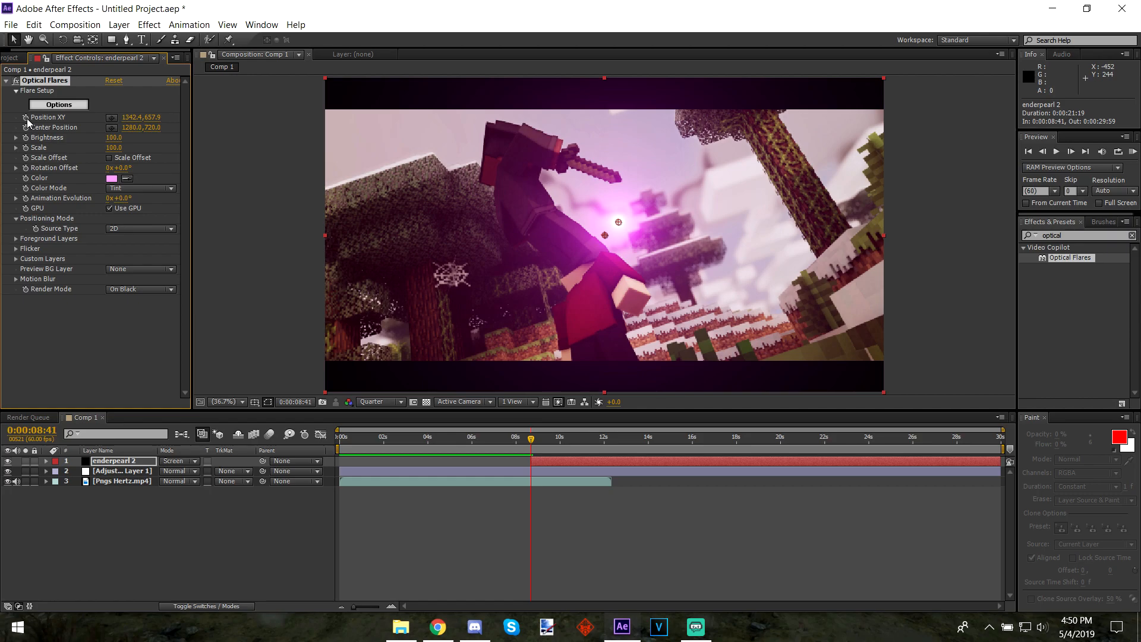
left_click_drag(618, 222, 526, 205)
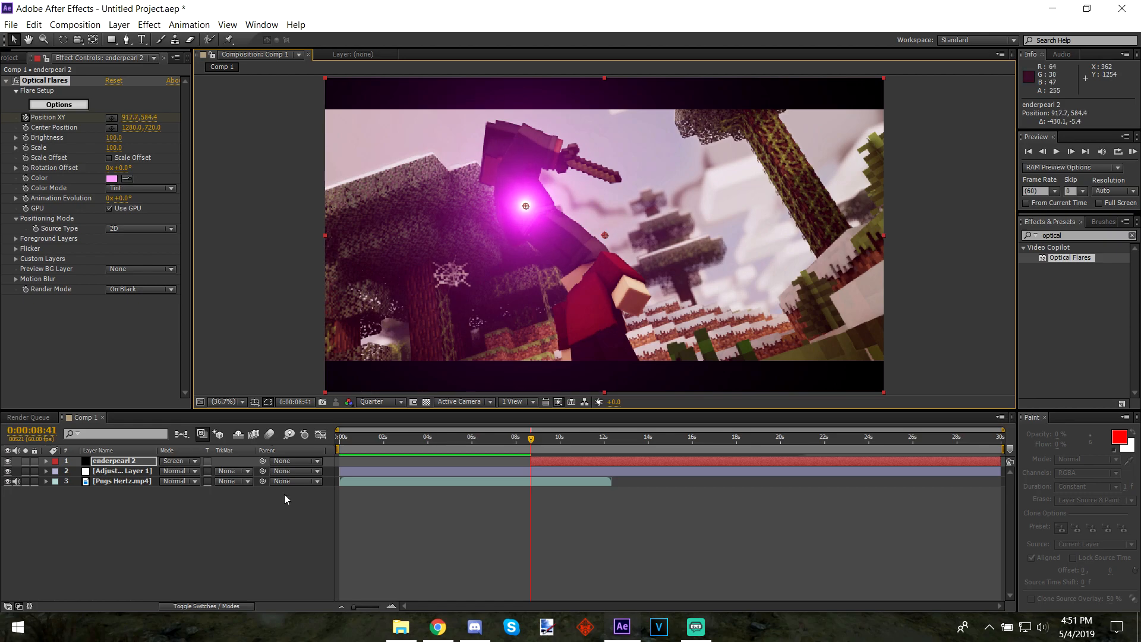
left_click(287, 497)
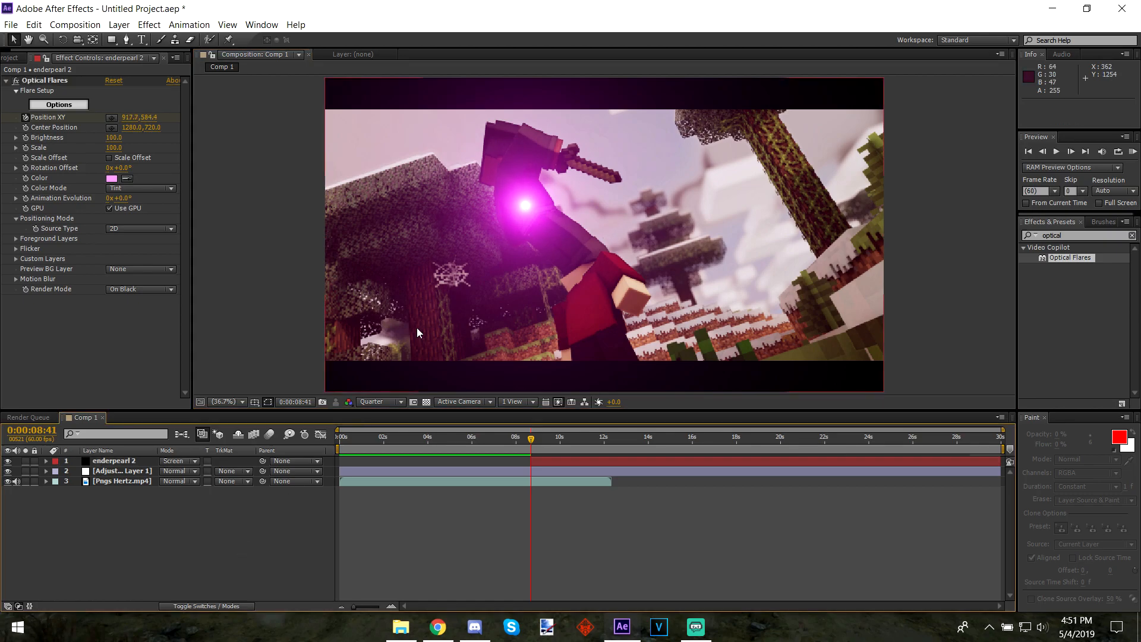
Keyframe the flare's Brightness at 220 and Scale at 230, and move enderpearl 2 below the adjustment layer.
left_click(26, 140)
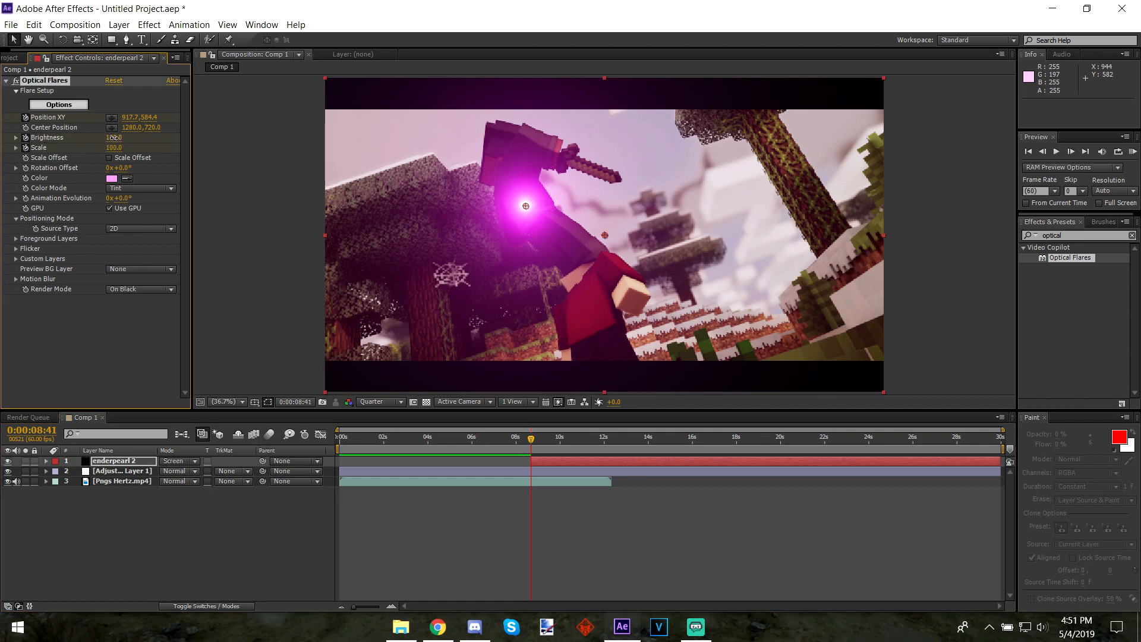
left_click_drag(113, 138, 121, 144)
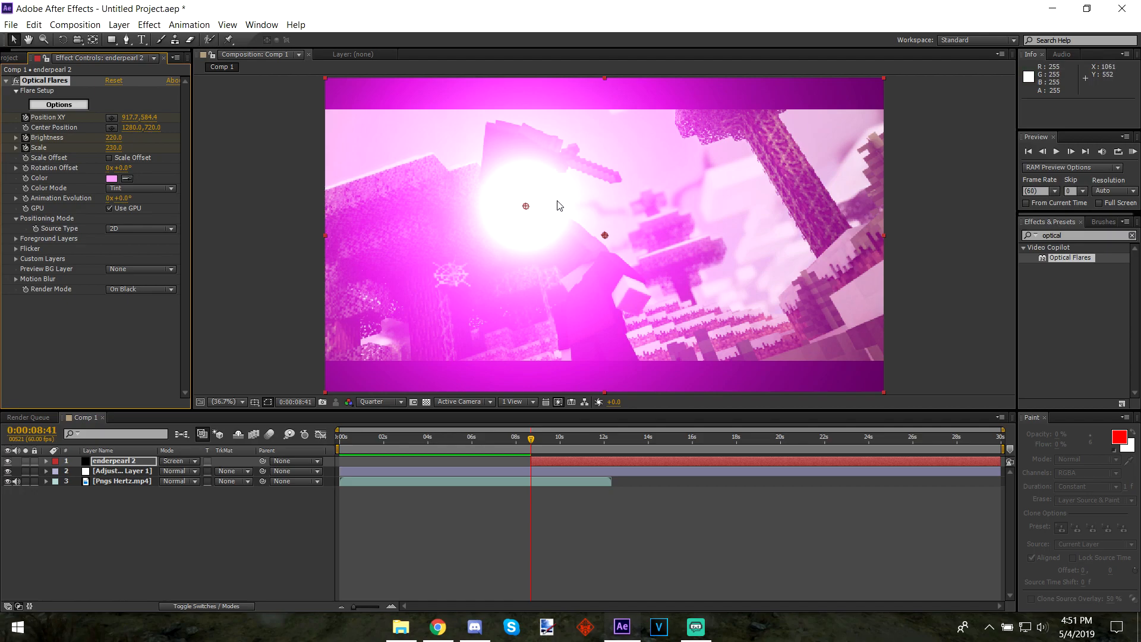
left_click_drag(119, 464, 119, 474)
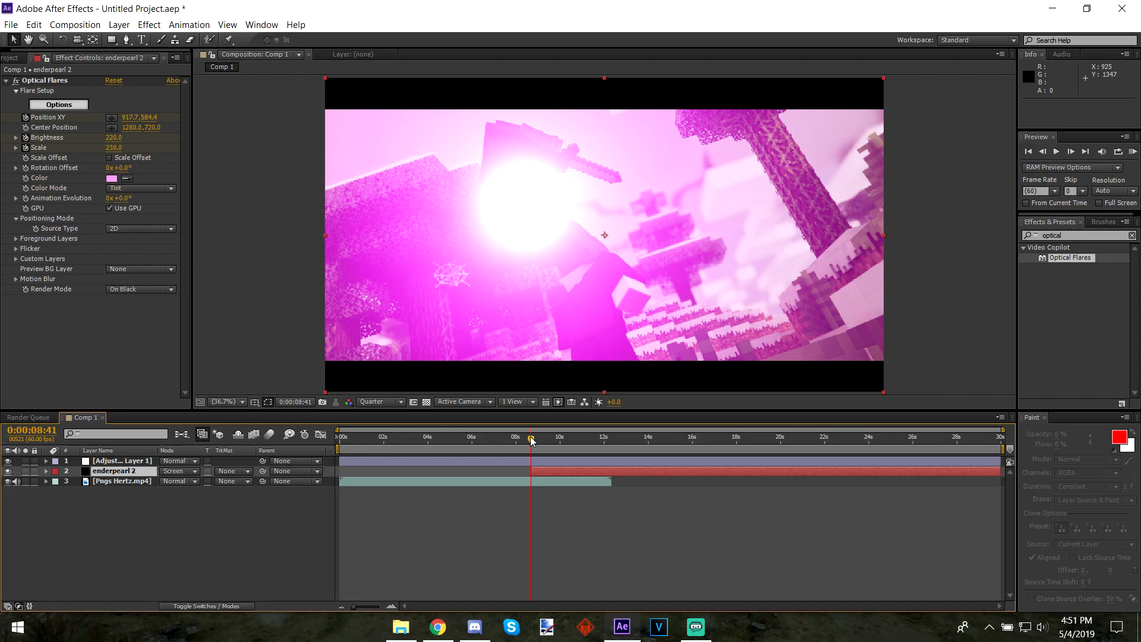
Zoom into the timeline and set the current time to 0:00:09:00.
left_click_drag(531, 440, 538, 442)
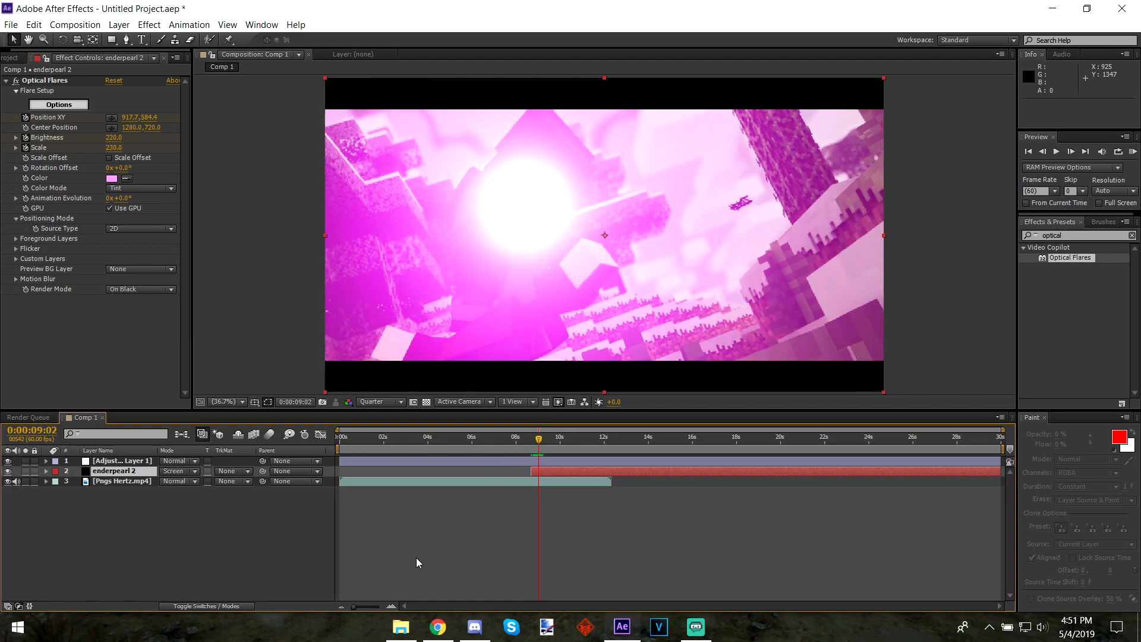
left_click(366, 607)
left_click(668, 441)
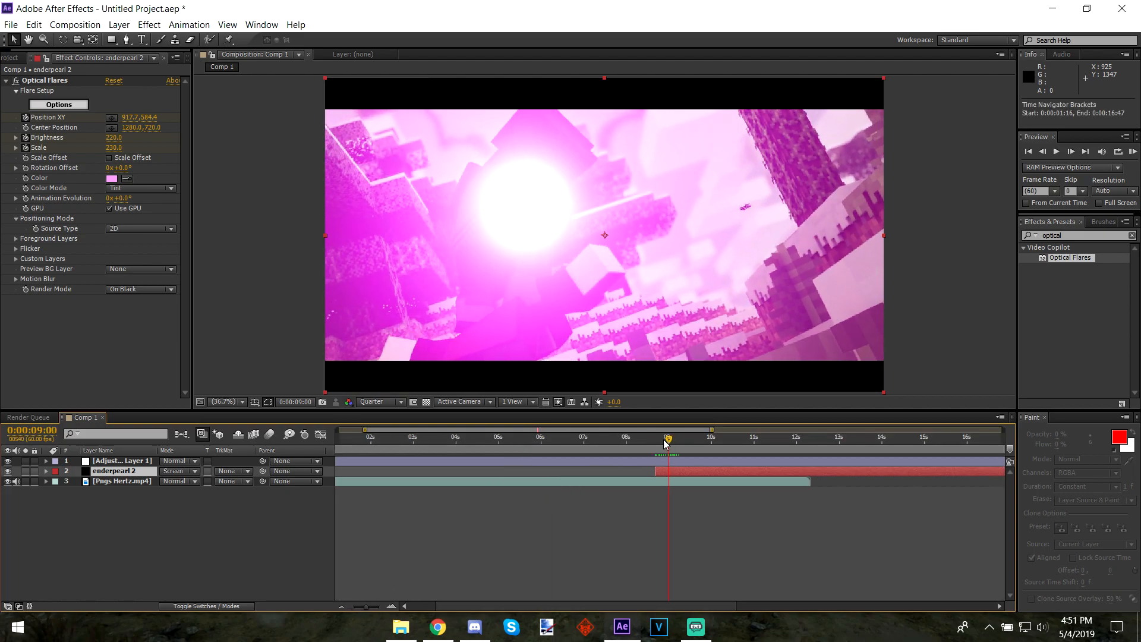
Try fading the flare by keyframing both Brightness and Scale to 0 at 0:00:09:00, and undo both changes.
left_click(113, 138)
key("Return")
left_click(116, 148)
type("0")
key("Return")
left_click_drag(662, 436, 660, 438)
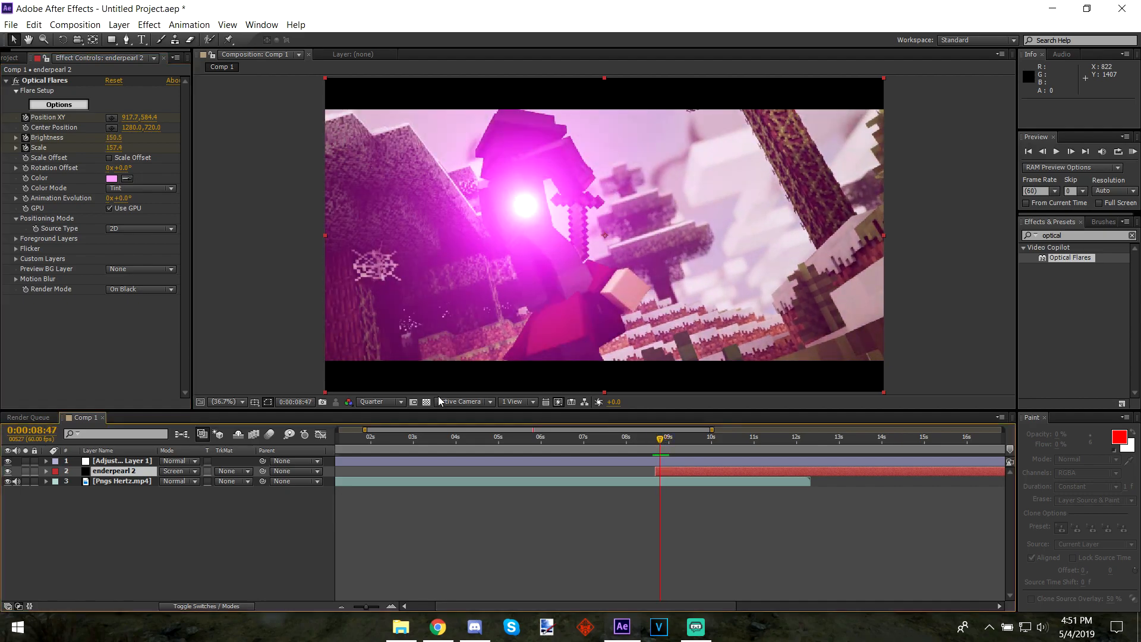
key("ctrl+z")
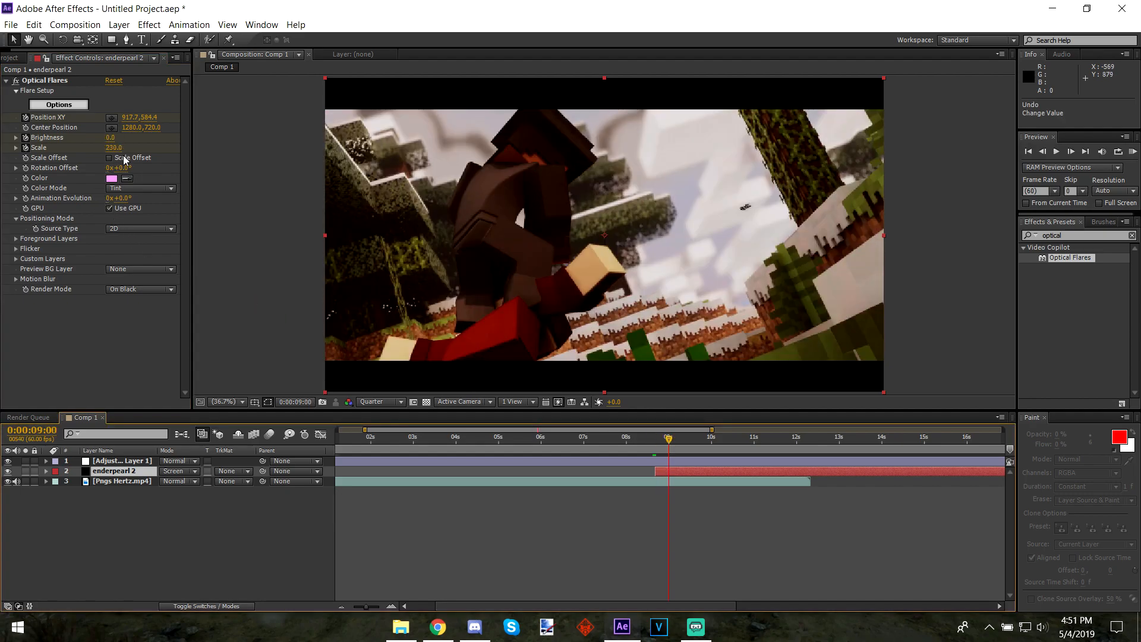
key("ctrl+z")
Keyframe only the flare's Brightness to 0 at 0:00:09:00 and scrub through the fade to check it.
left_click(115, 139)
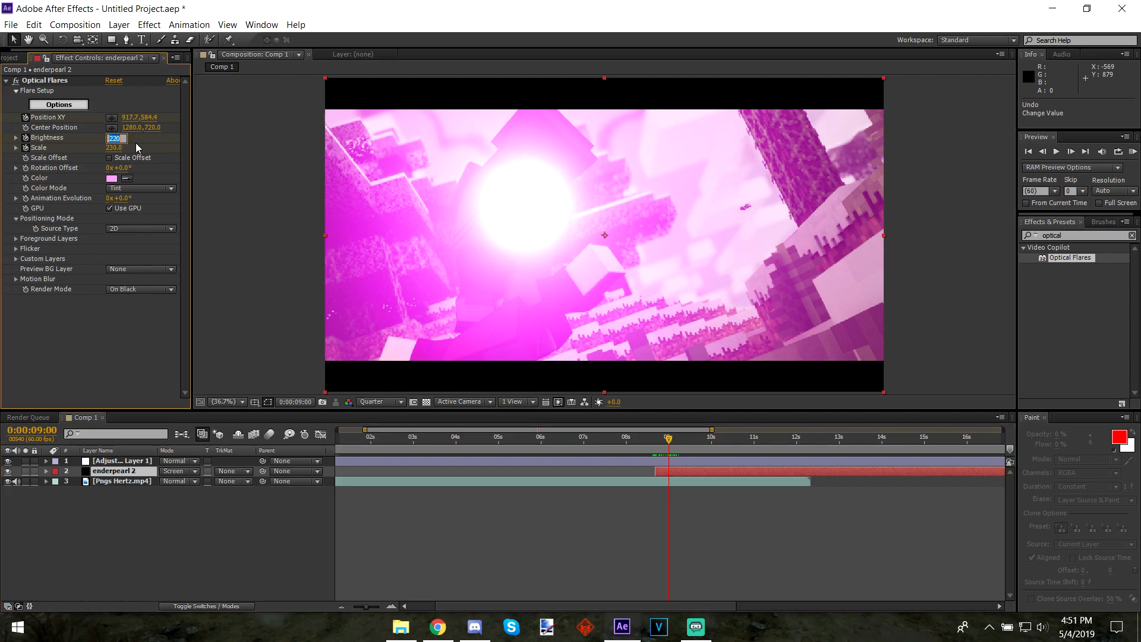
type("0")
key("Return")
mouse_move(667, 443)
left_mouse_down()
mouse_move(649, 442)
mouse_move(664, 440)
left_mouse_up()
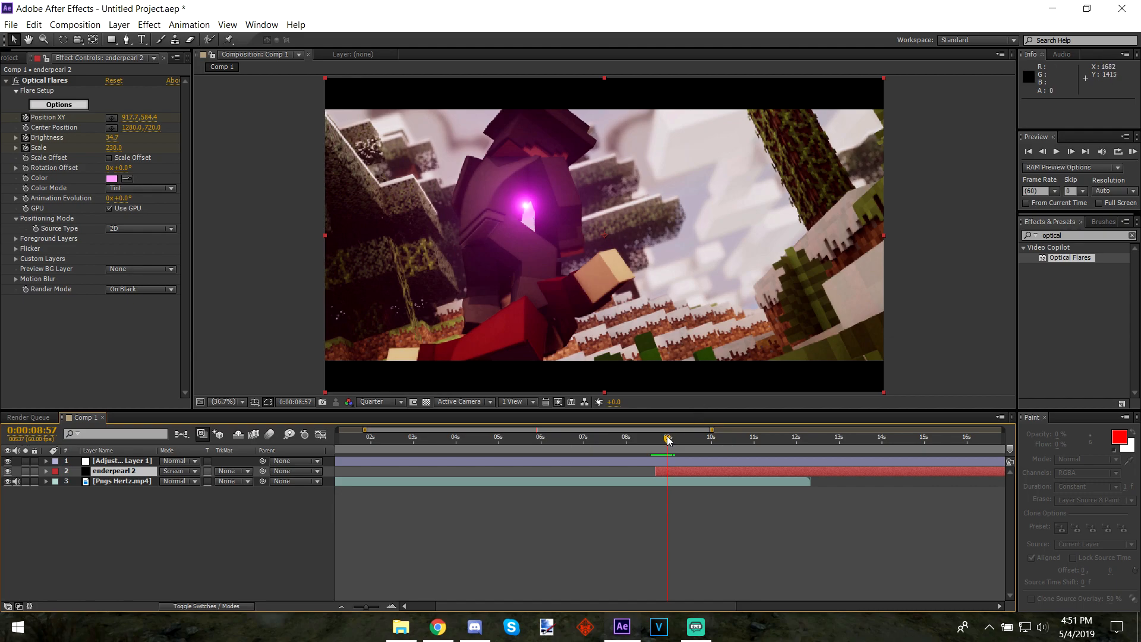
left_click_drag(667, 440, 659, 439)
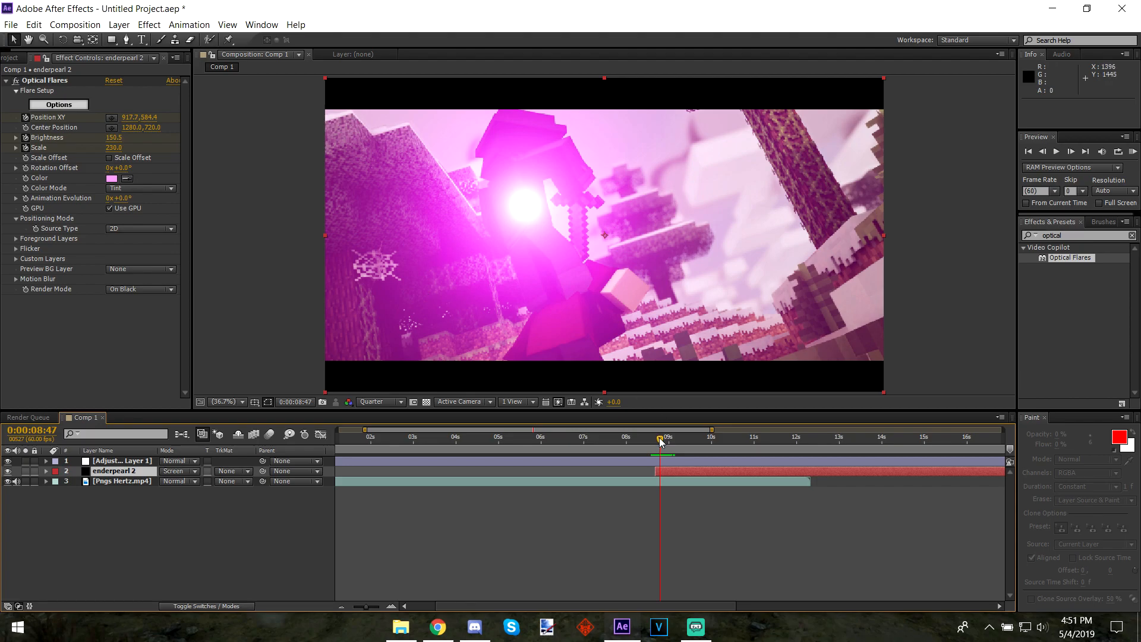
At 0:00:08:49, reposition the flare onto the moving character's torso at about 838.4, 574.4.
left_click_drag(660, 440, 662, 442)
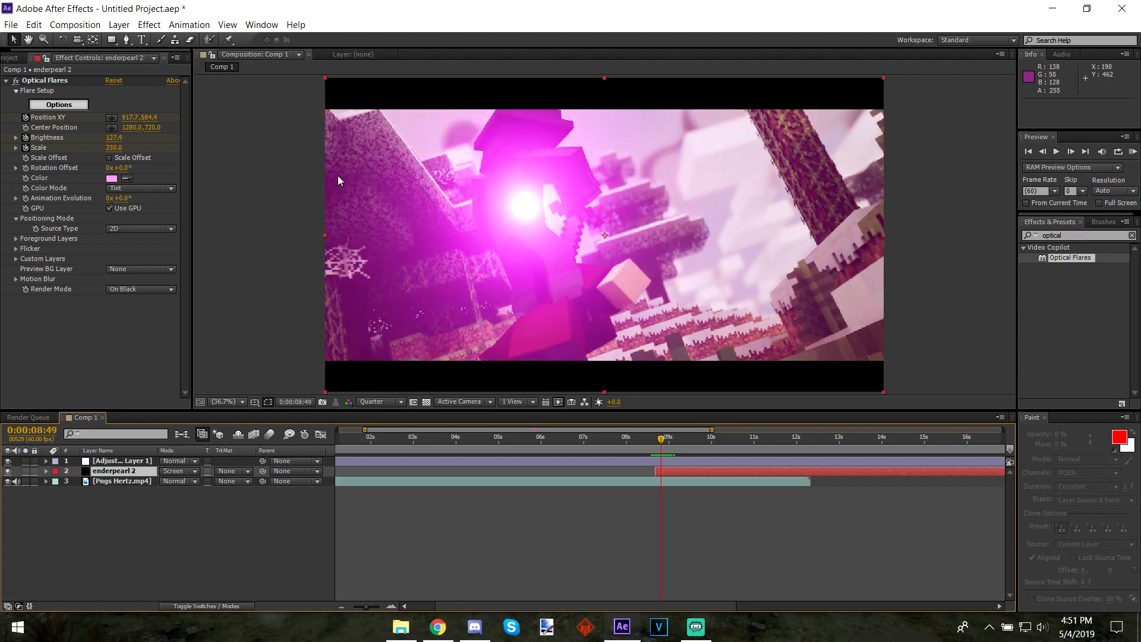
left_click(112, 117)
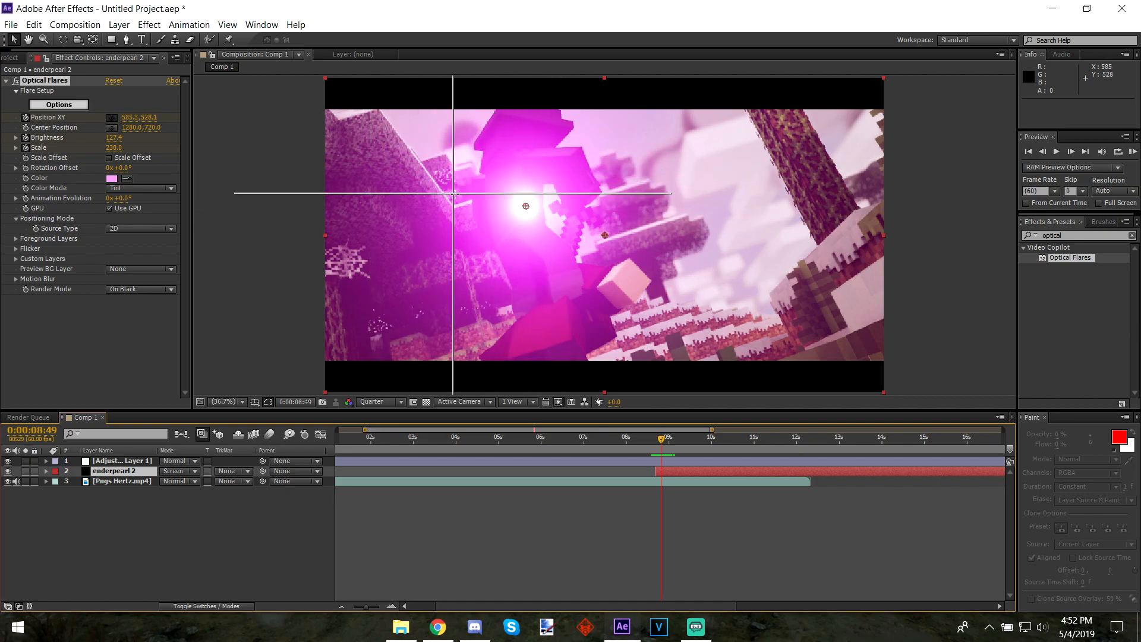
left_click(496, 206)
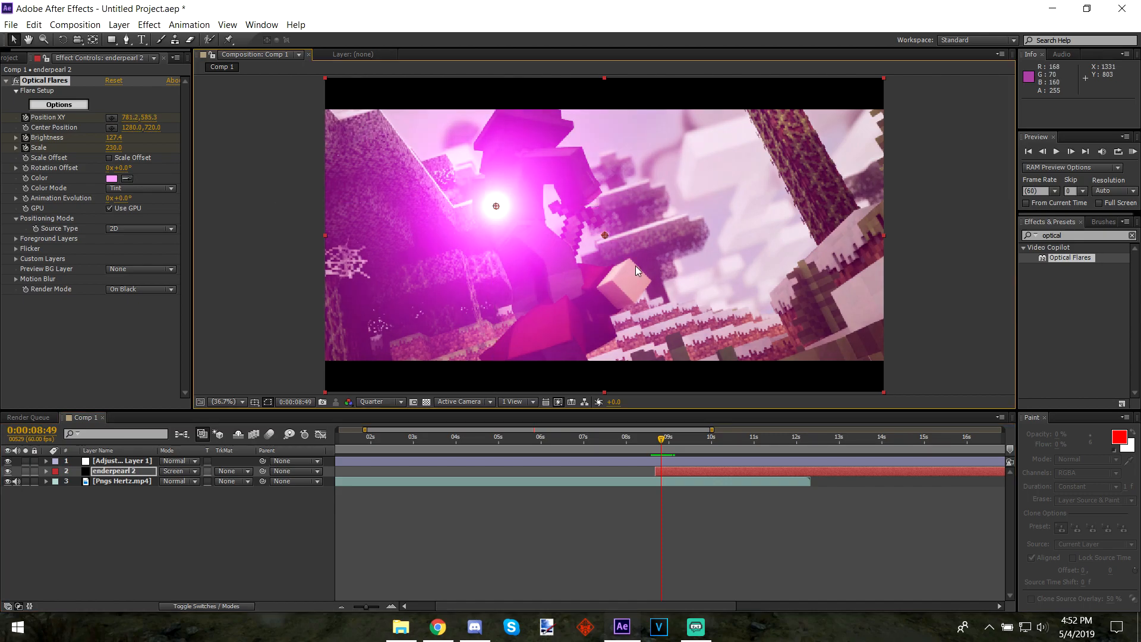
mouse_move(497, 208)
left_mouse_down()
mouse_move(489, 198)
mouse_move(510, 206)
left_mouse_up()
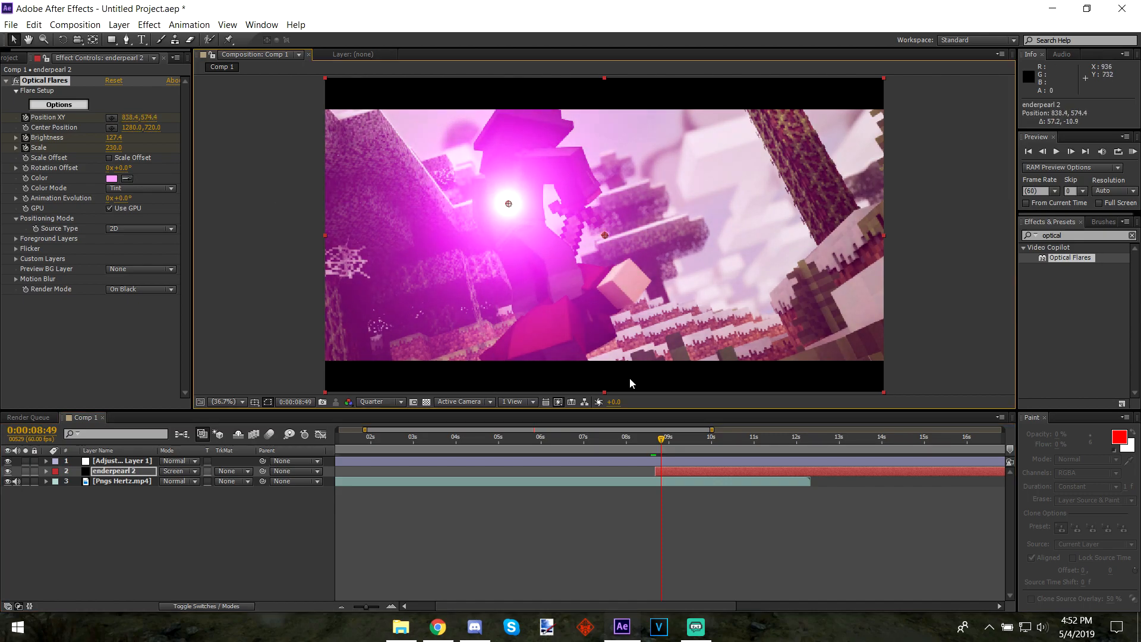
Keyframe the flare's position to about 759.5, 555.3 at 0:00:08:52 and about 729.5, 555.3 at 0:00:08:57.
left_click_drag(662, 440, 664, 444)
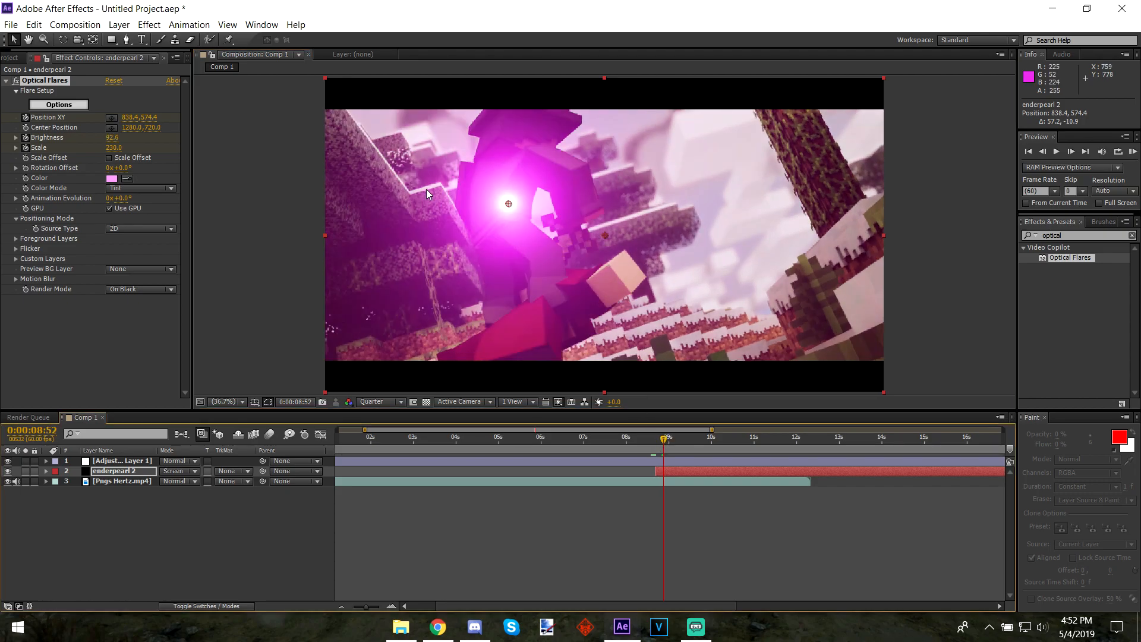
left_click_drag(509, 204, 492, 202)
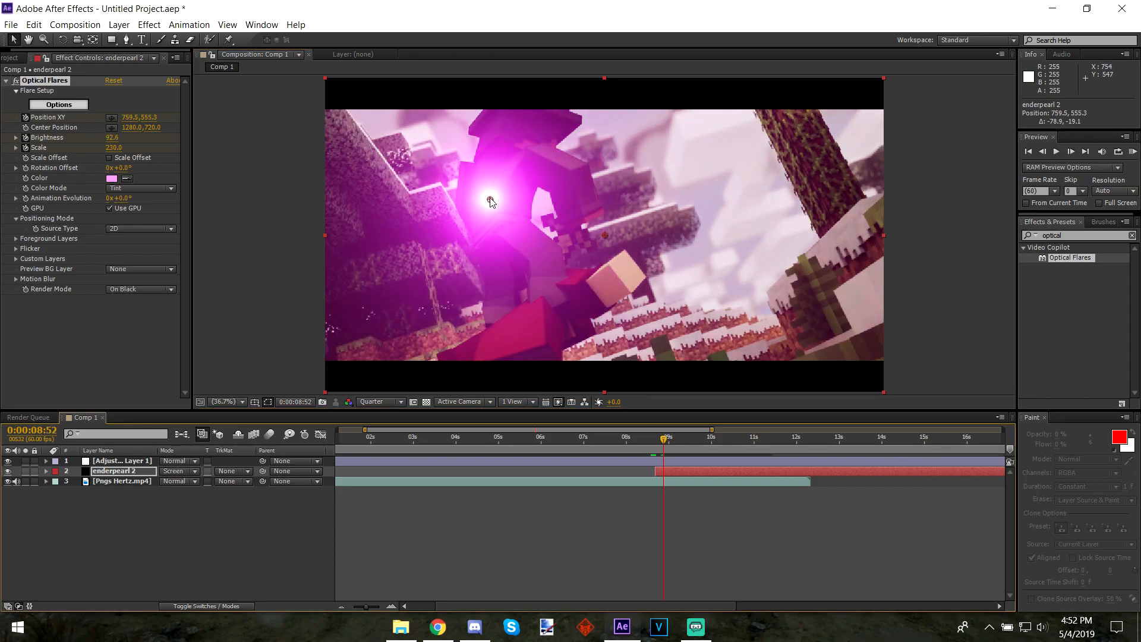
left_click_drag(667, 443, 668, 444)
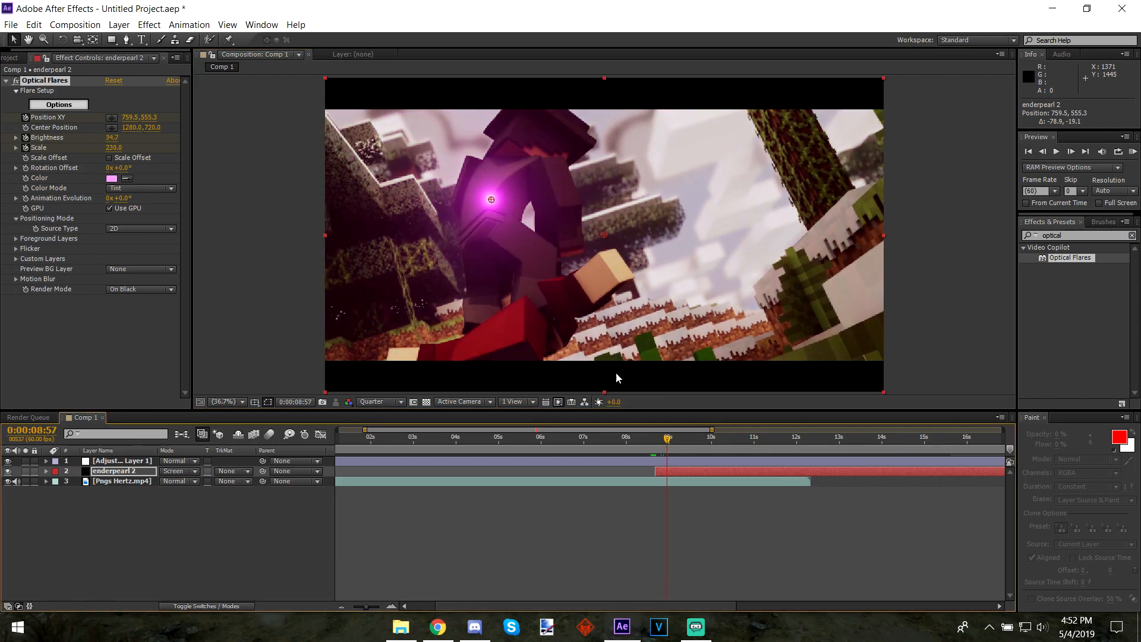
left_click_drag(491, 198, 484, 199)
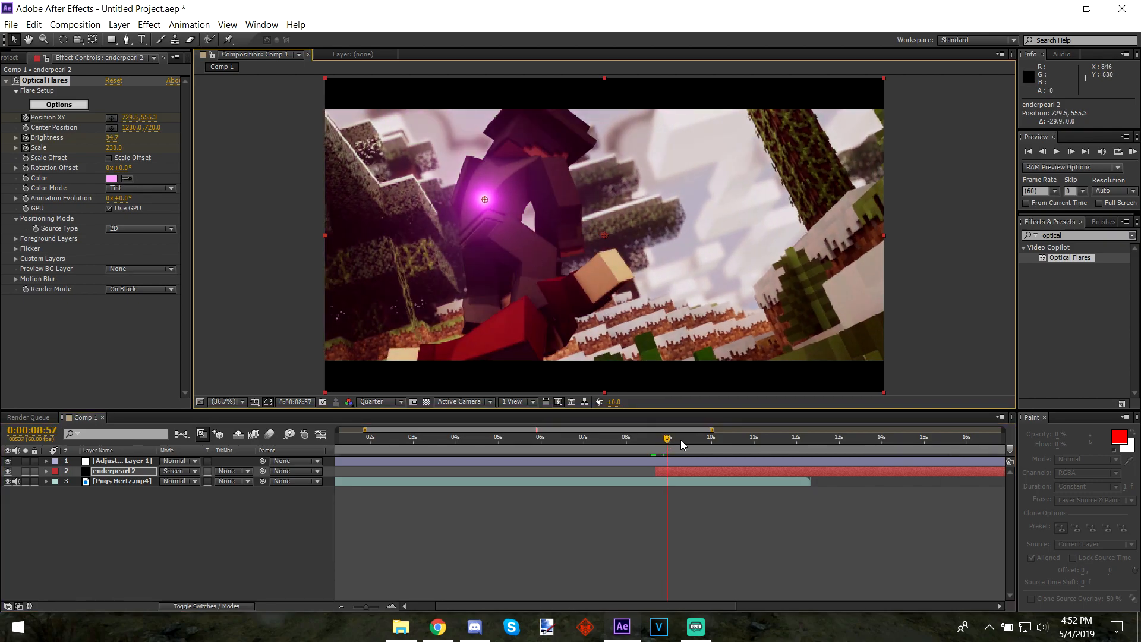
Start the work area at 0:00:08:05, just before the flash, and play a RAM preview of the effect.
left_click_drag(670, 439, 631, 440)
key("b")
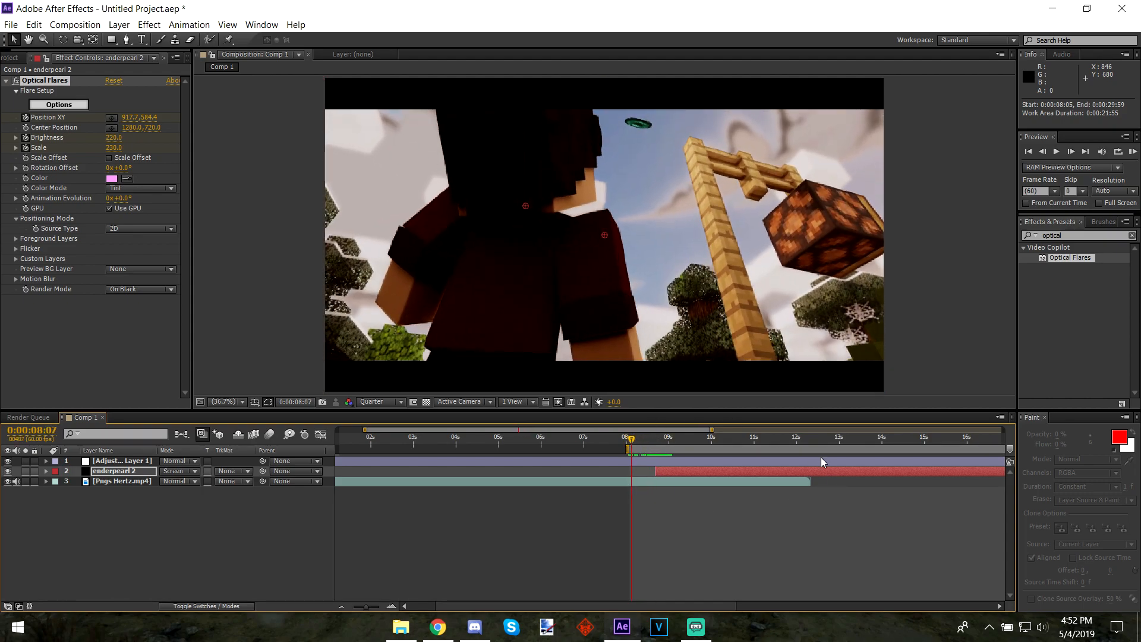
left_click(1133, 153)
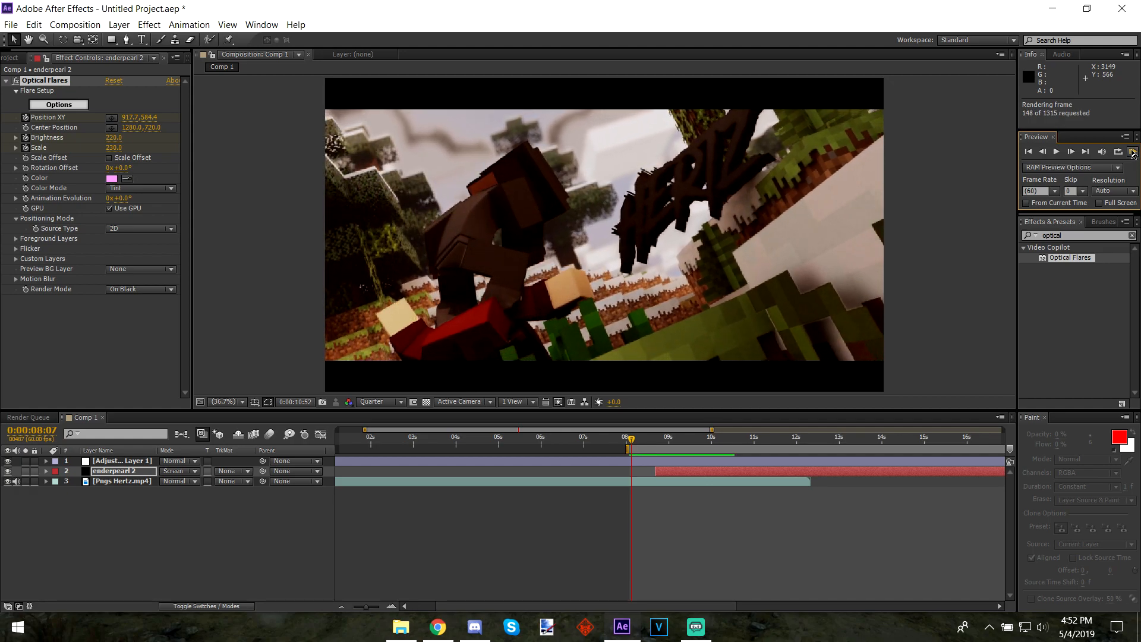
key("space")
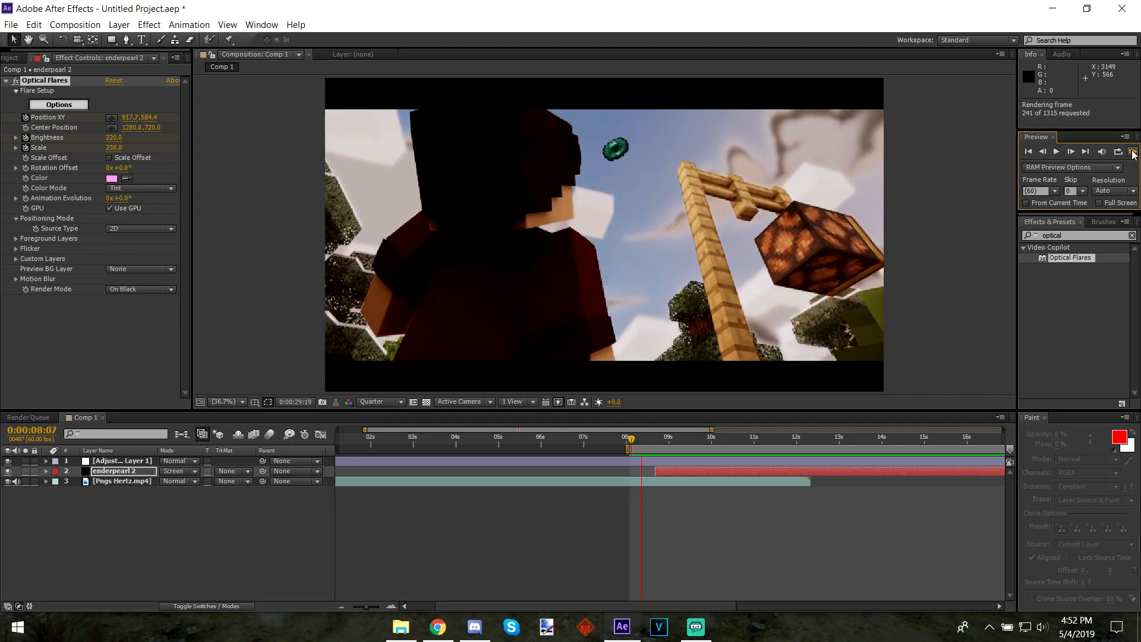
Restart the RAM preview of the teleport flash, watch it and stop playback.
key("space")
left_click(1133, 153)
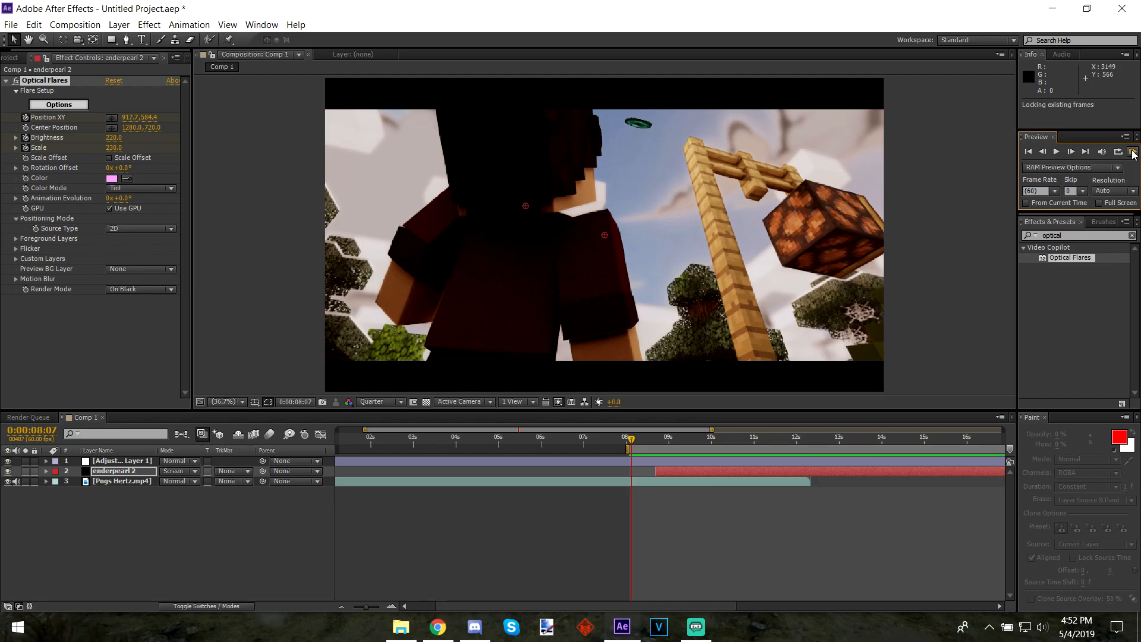
key("space")
At the first flare keyframe of the enderpearl 2 layer, 0:00:08:41, set Brightness to 340 and Scale to 300.
left_click_drag(630, 439, 652, 439)
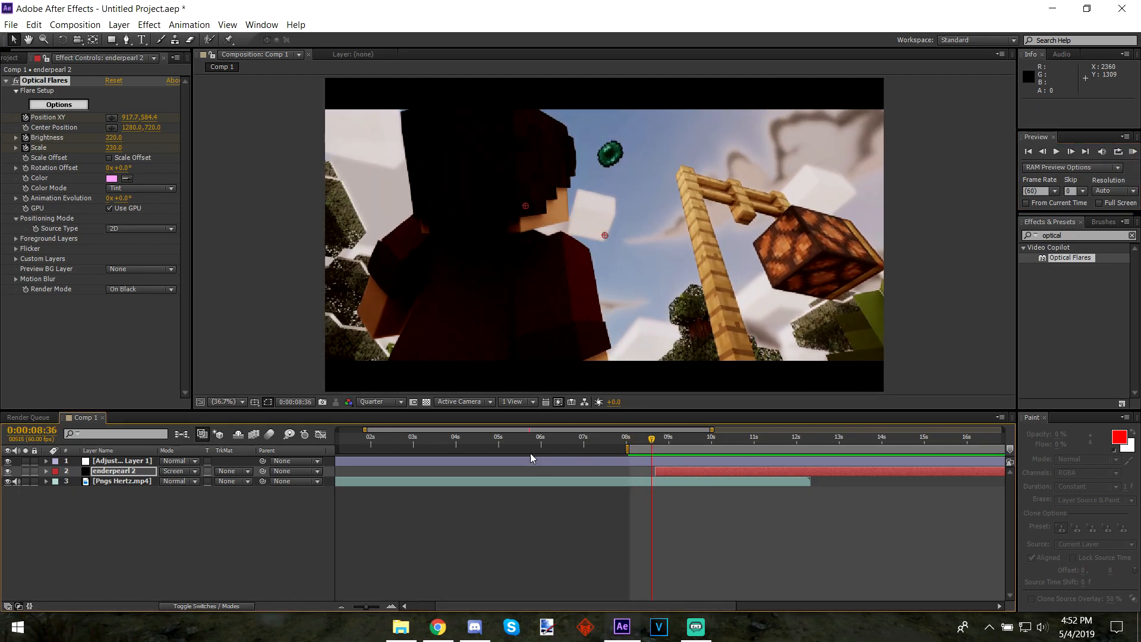
left_click(140, 472)
key("u")
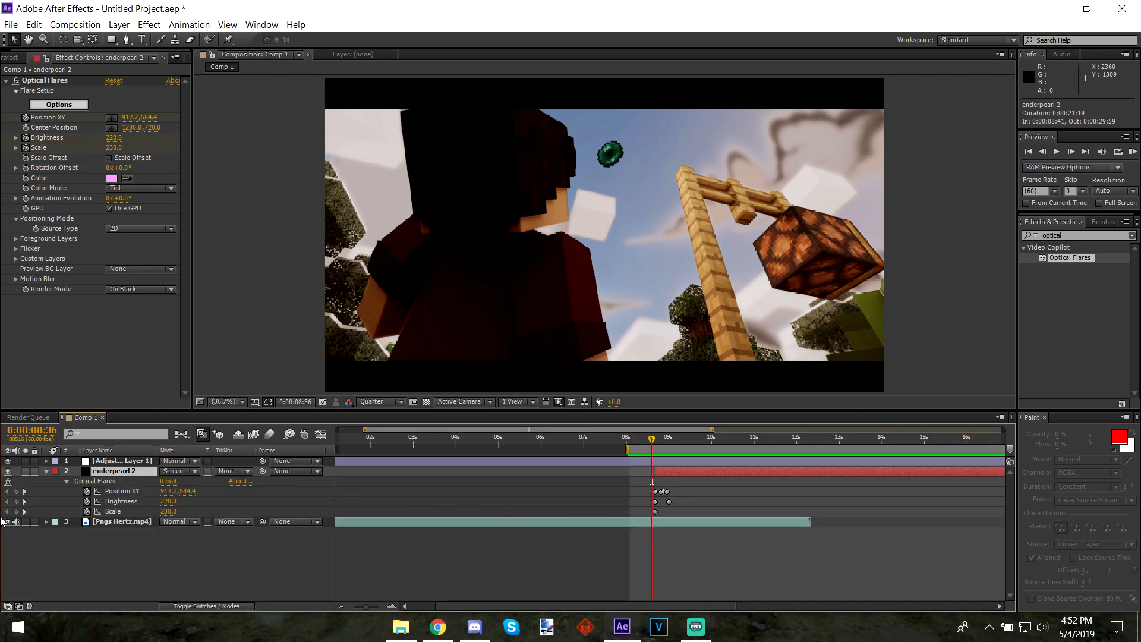
left_click(24, 491)
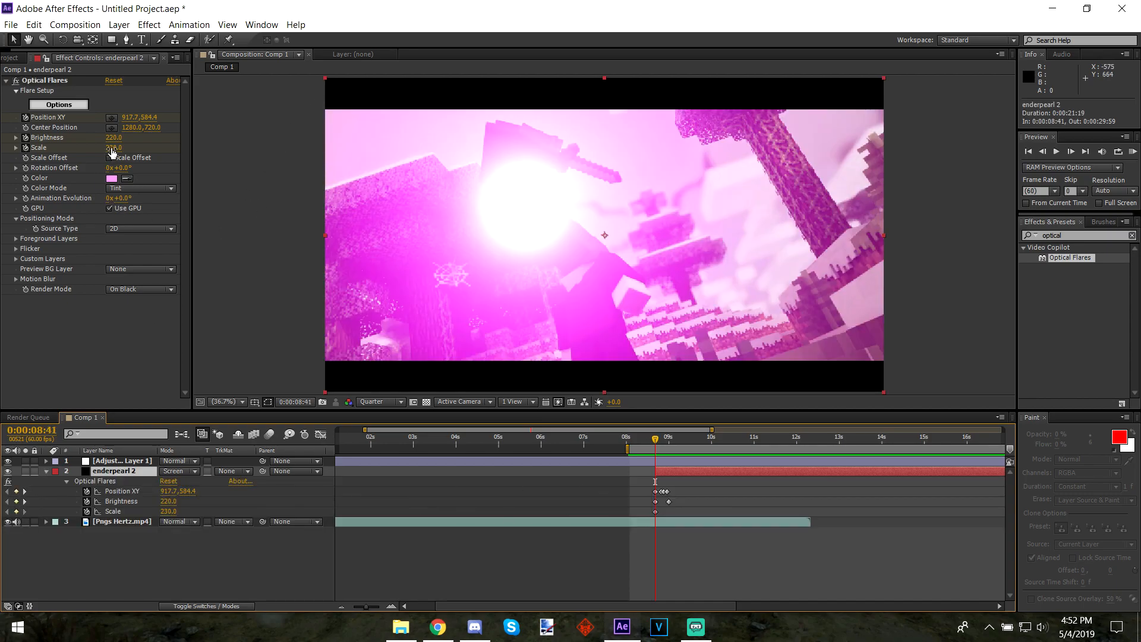
left_click_drag(112, 138, 120, 147)
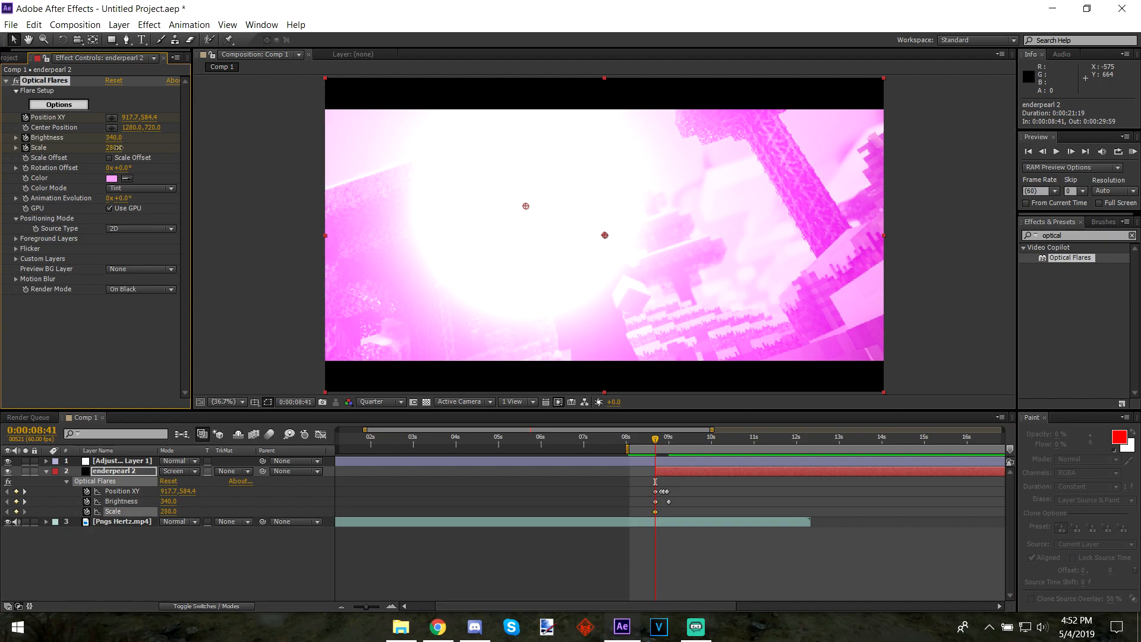
Play a RAM preview of the stronger flash, stop it and move the current time past the fade to 0:00:09:31.
left_click(1133, 153)
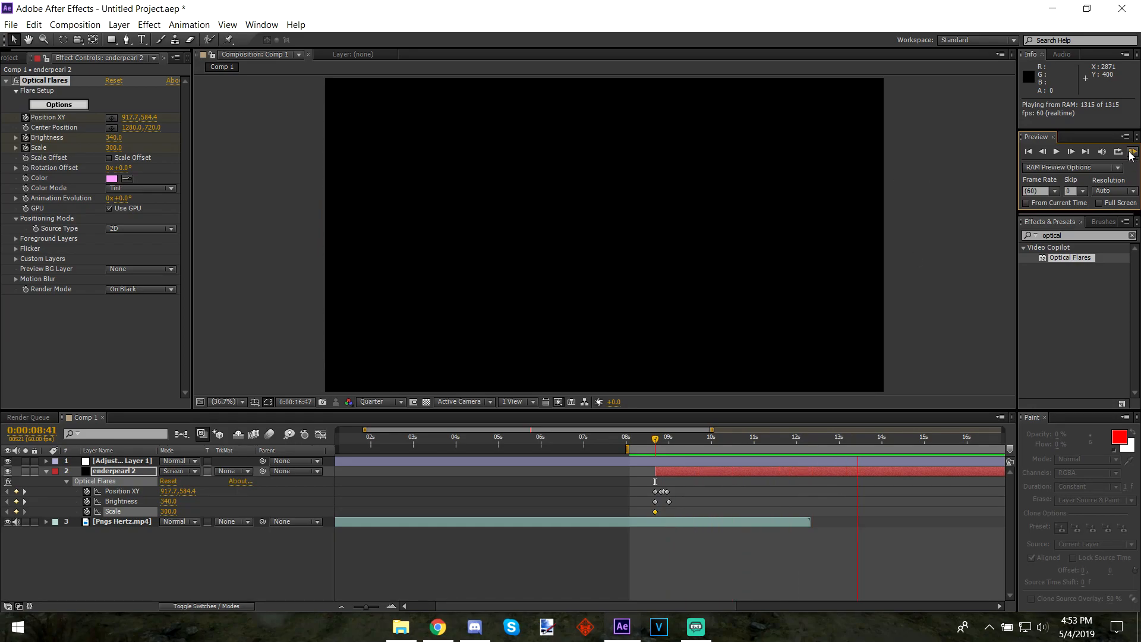
left_click(1132, 152)
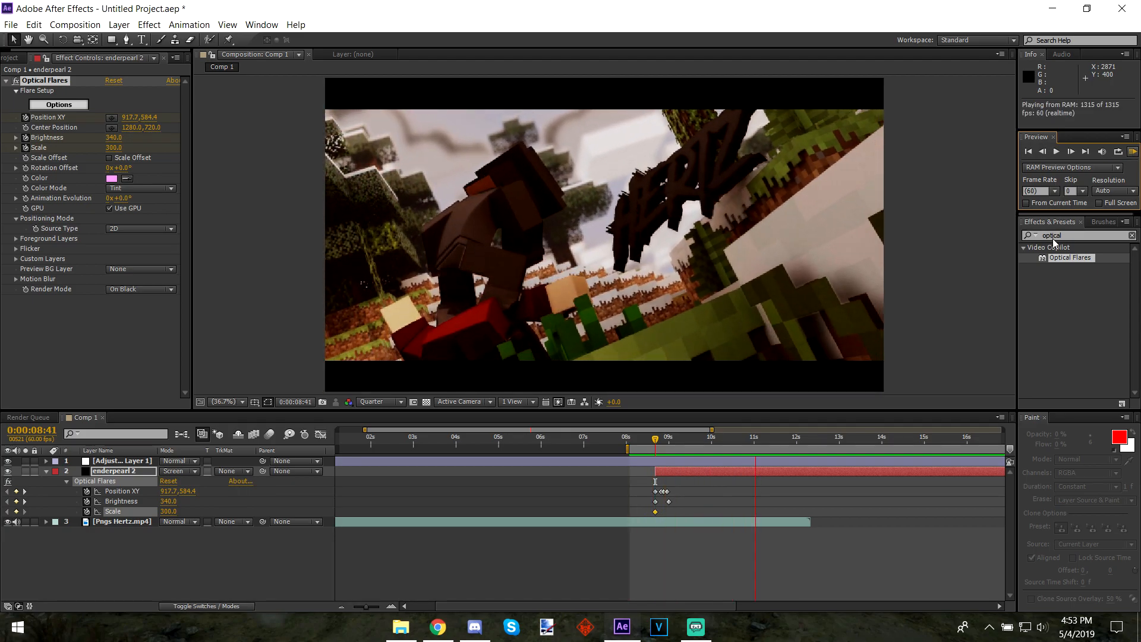
left_click(1131, 154)
left_click_drag(654, 439, 691, 440)
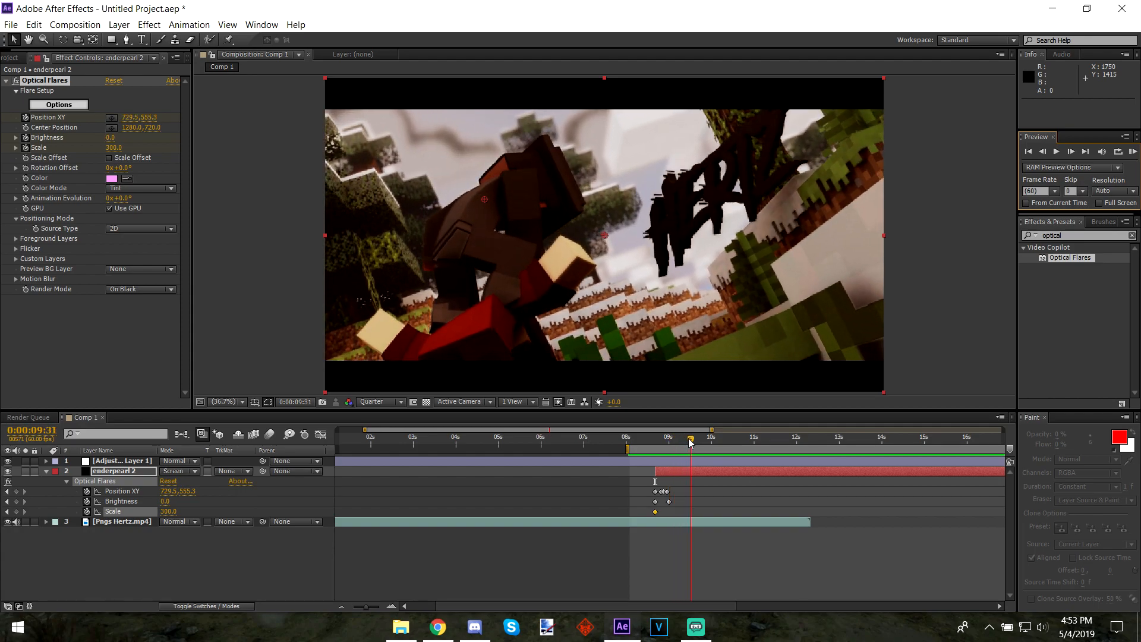